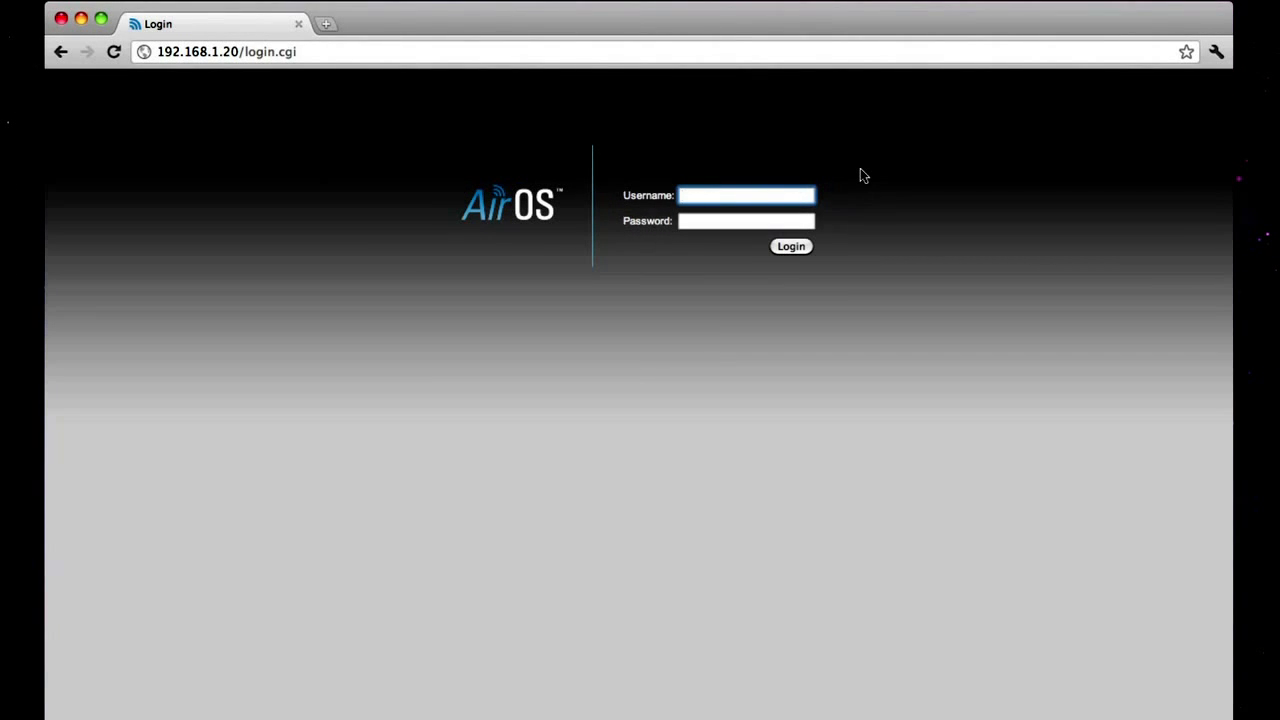
Log in to the AirOS web interface with the device's username and password
{"action": "type", "text": "ubnt"}
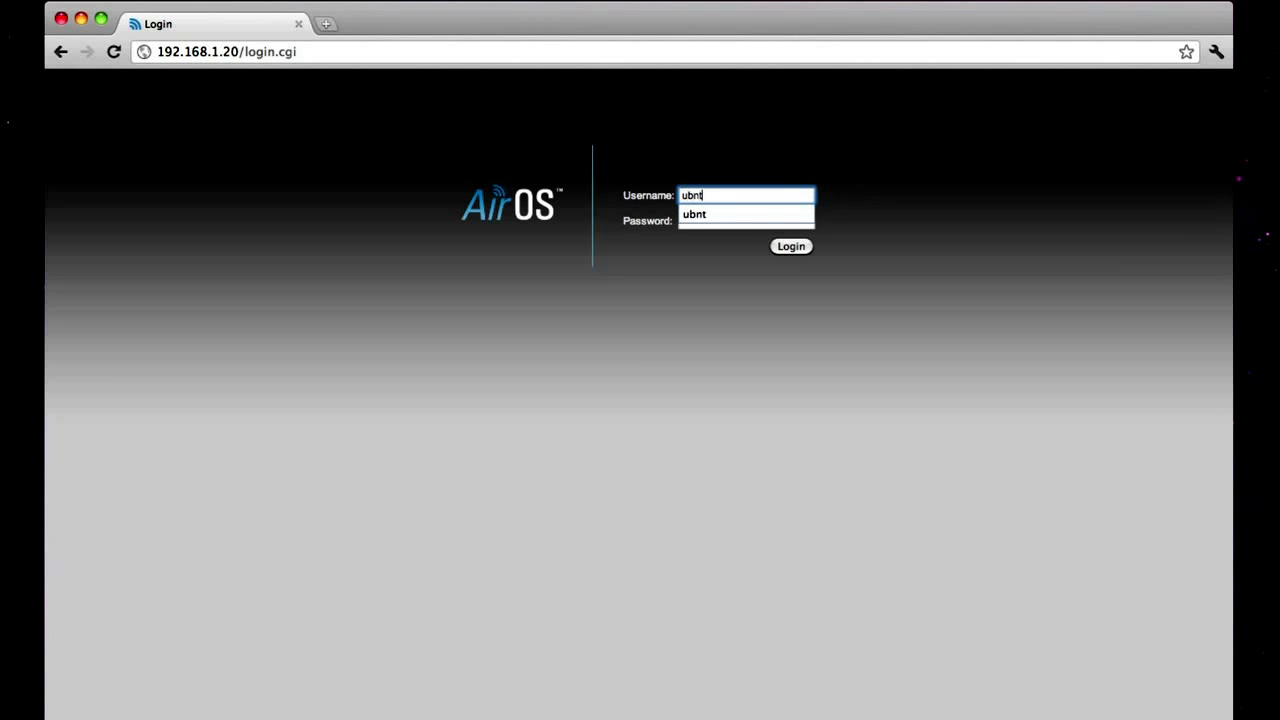
{"action": "key", "text": "Tab"}
{"action": "type", "text": "ubnt"}
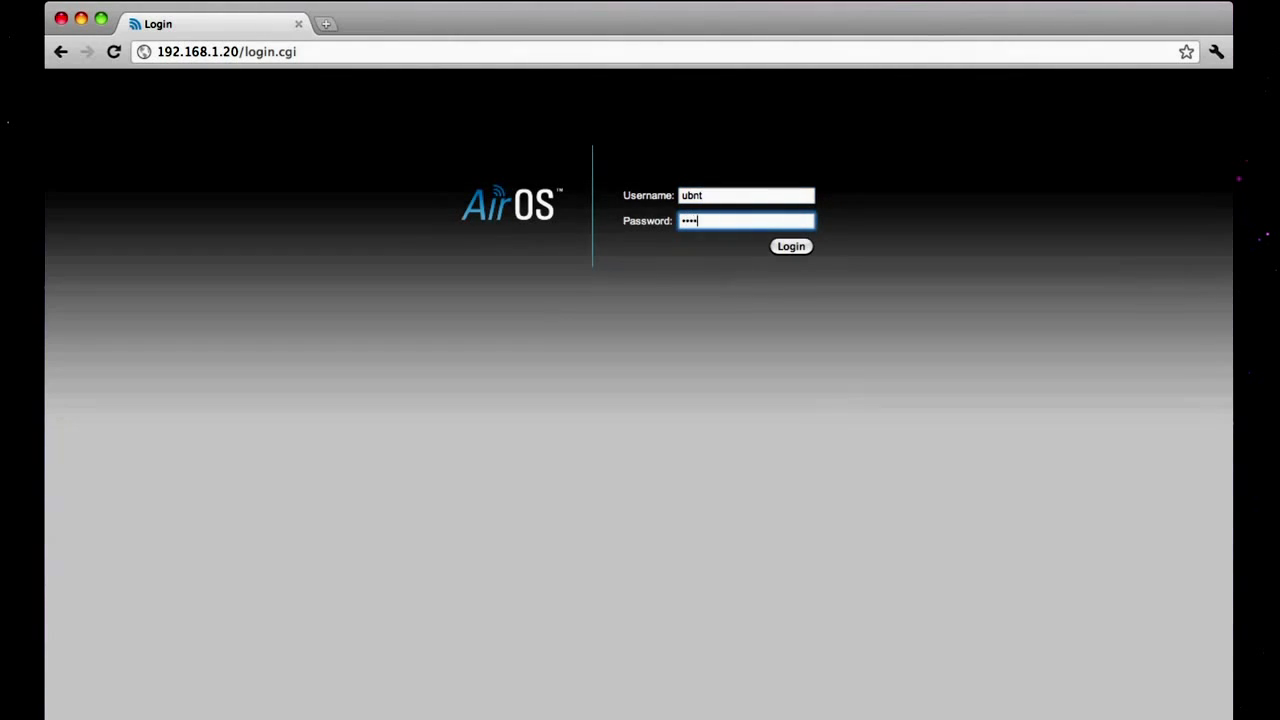
{"action": "key", "text": "Return"}
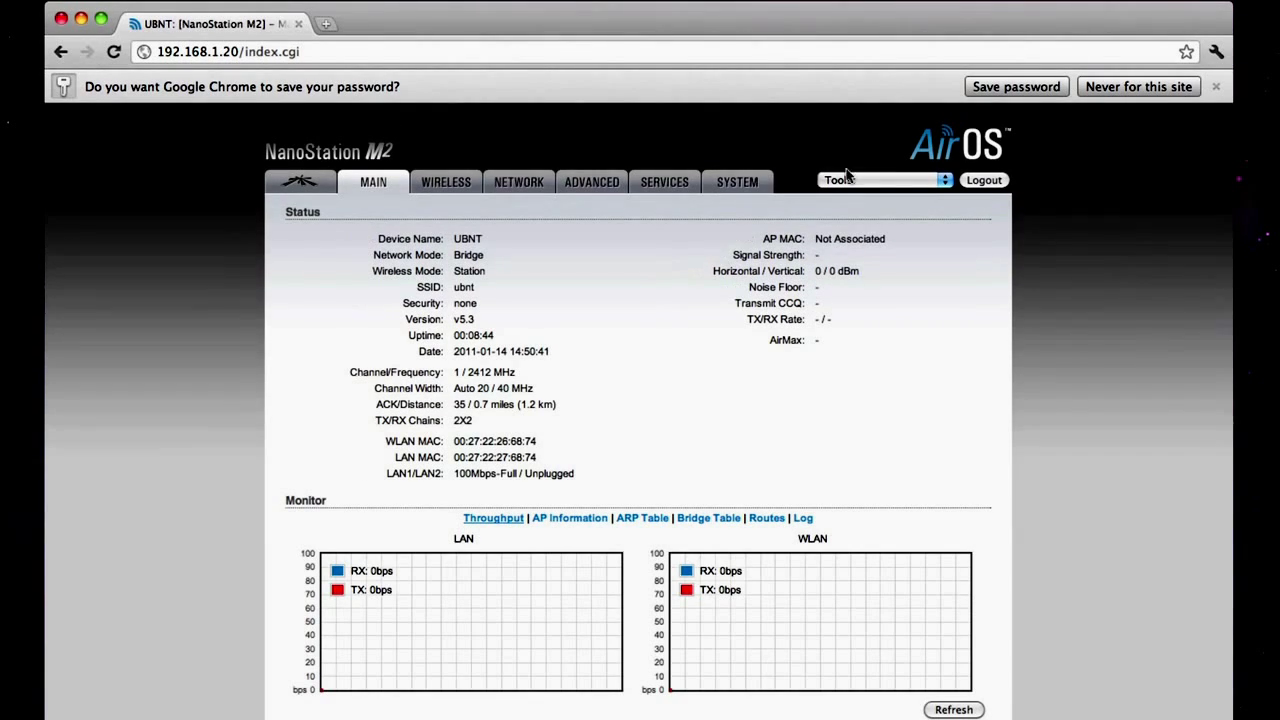
On the Network page in Router mode, set the WLAN IP address to DHCP
{"action": "left_click", "coordinate": [519, 186]}
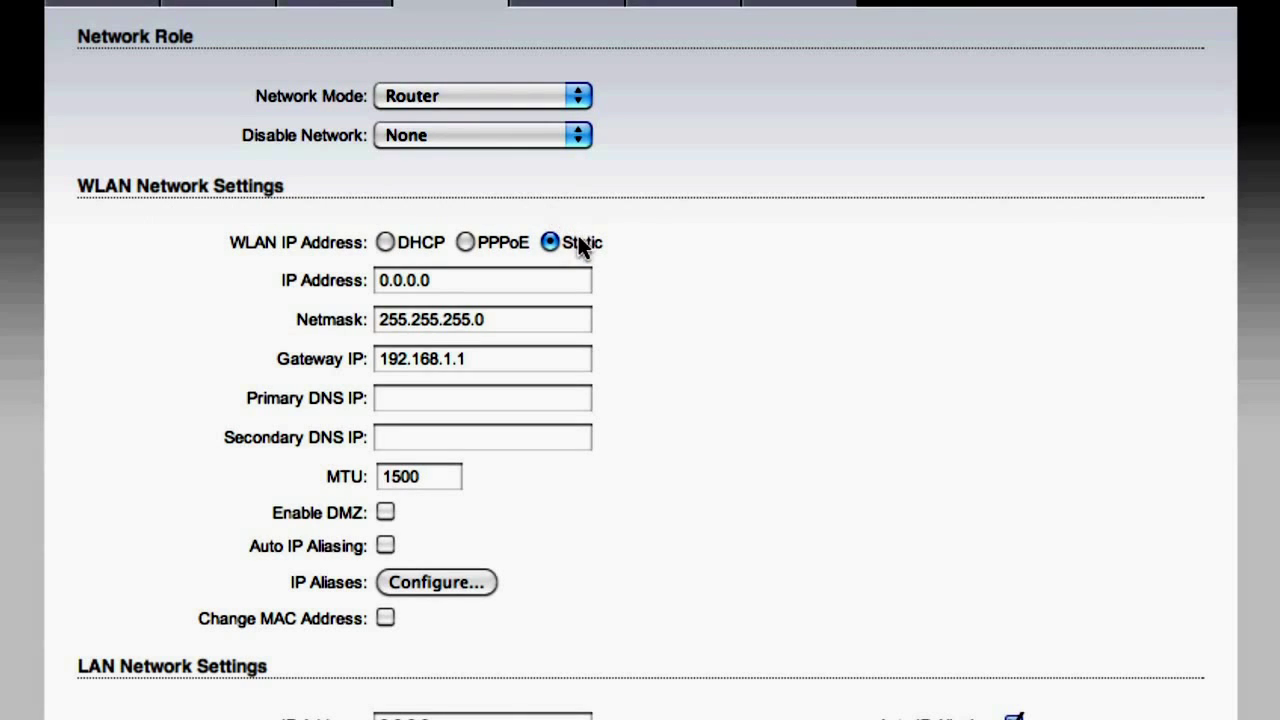
{"action": "left_click", "coordinate": [385, 240]}
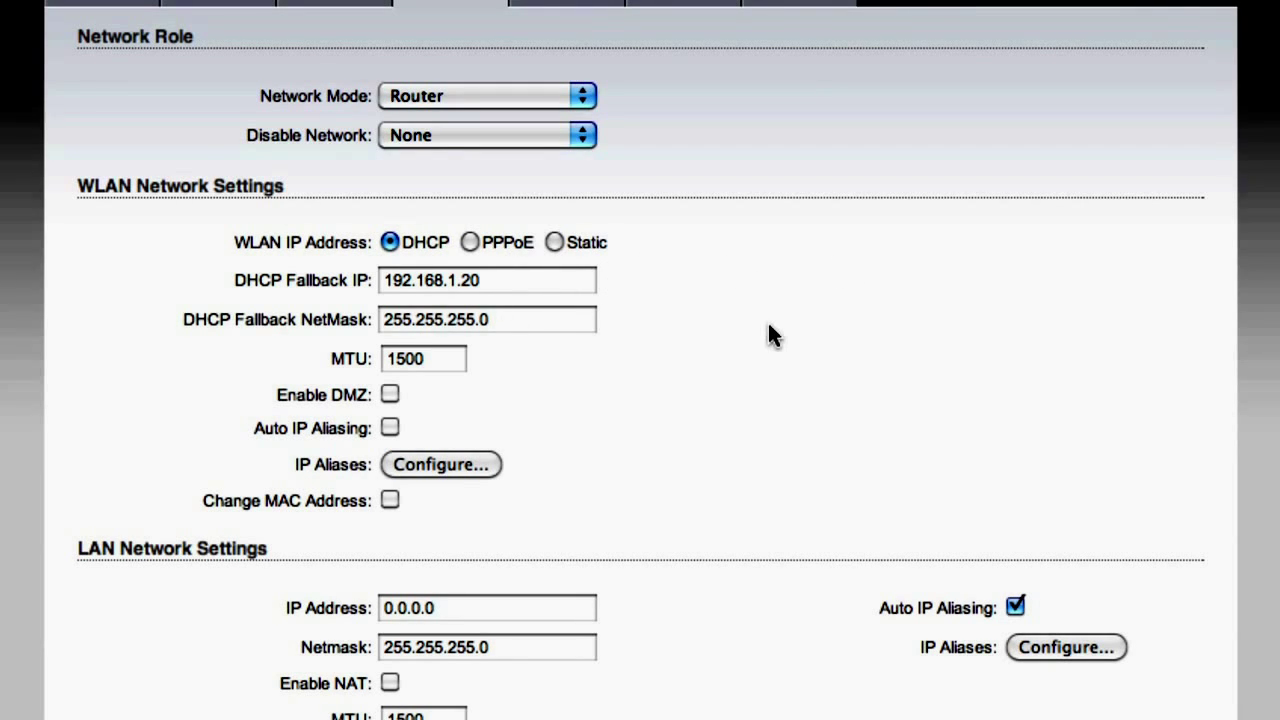
{"action": "scroll", "coordinate": [769, 324], "scroll_direction": "down", "scroll_amount": 6}
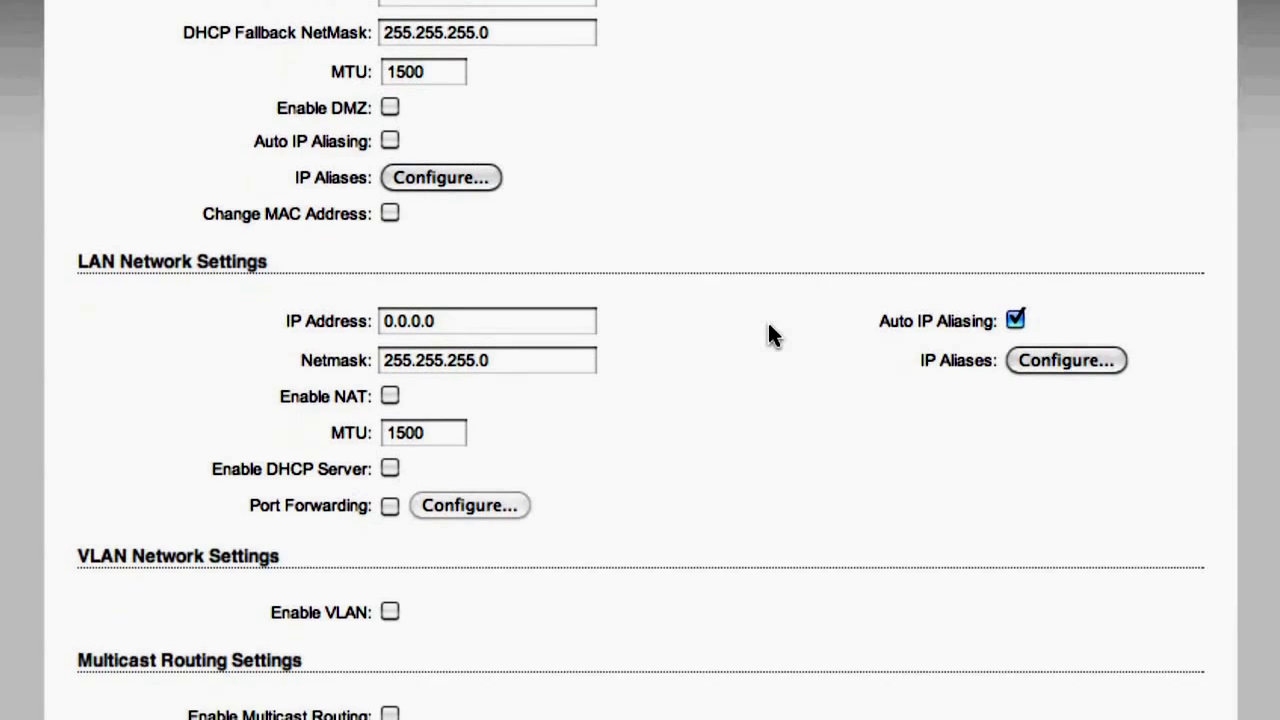
Change the LAN IP address to 192.168.10.20
{"action": "triple_click", "coordinate": [502, 311]}
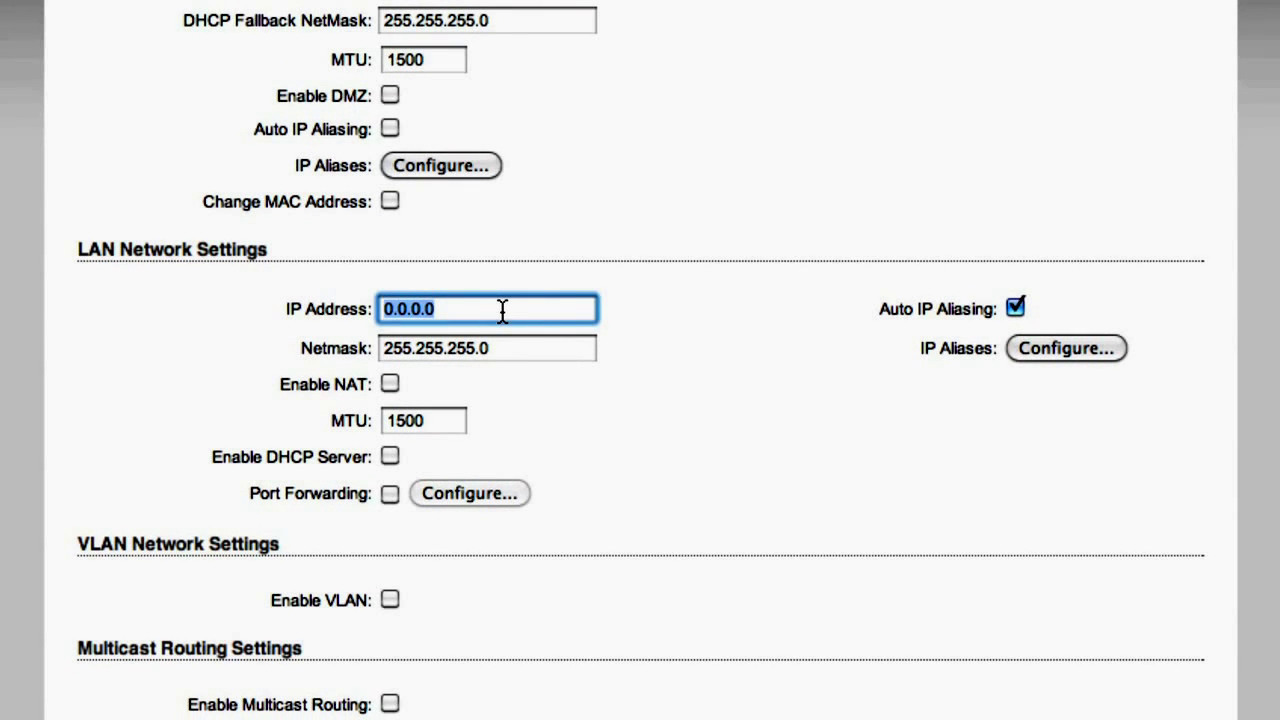
{"action": "type", "text": "192."}
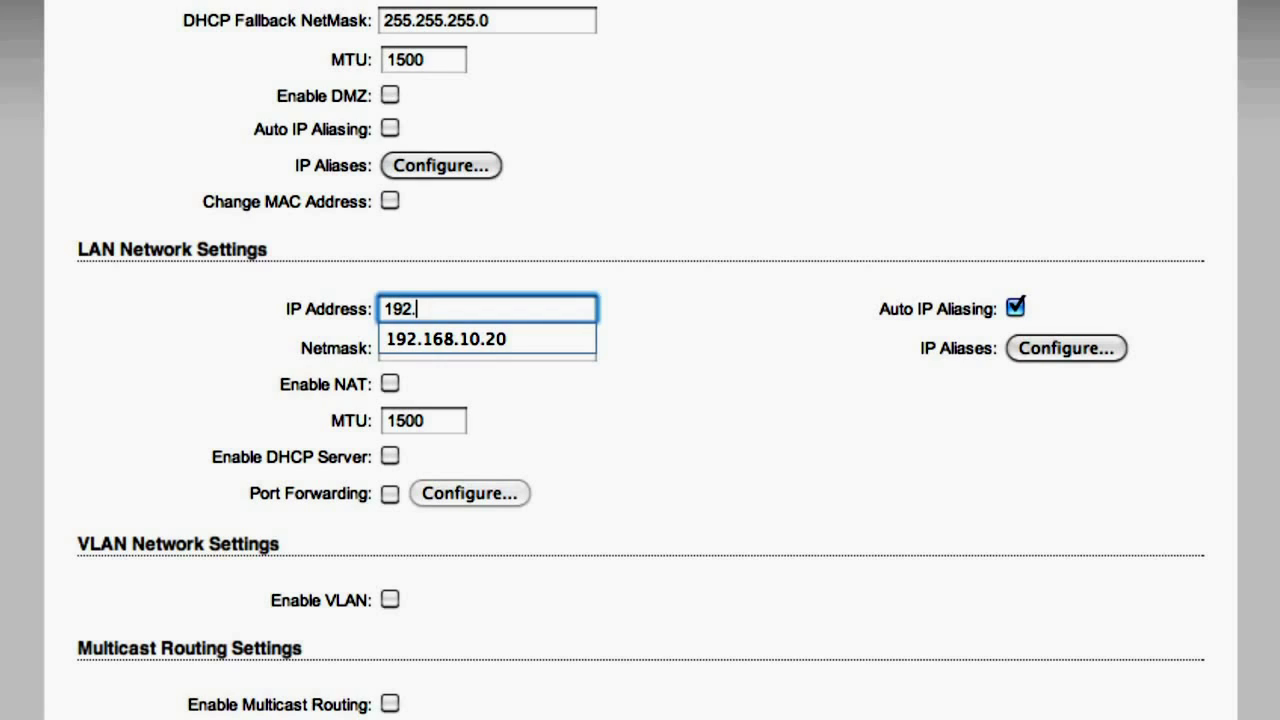
{"action": "type", "text": "168.10.20"}
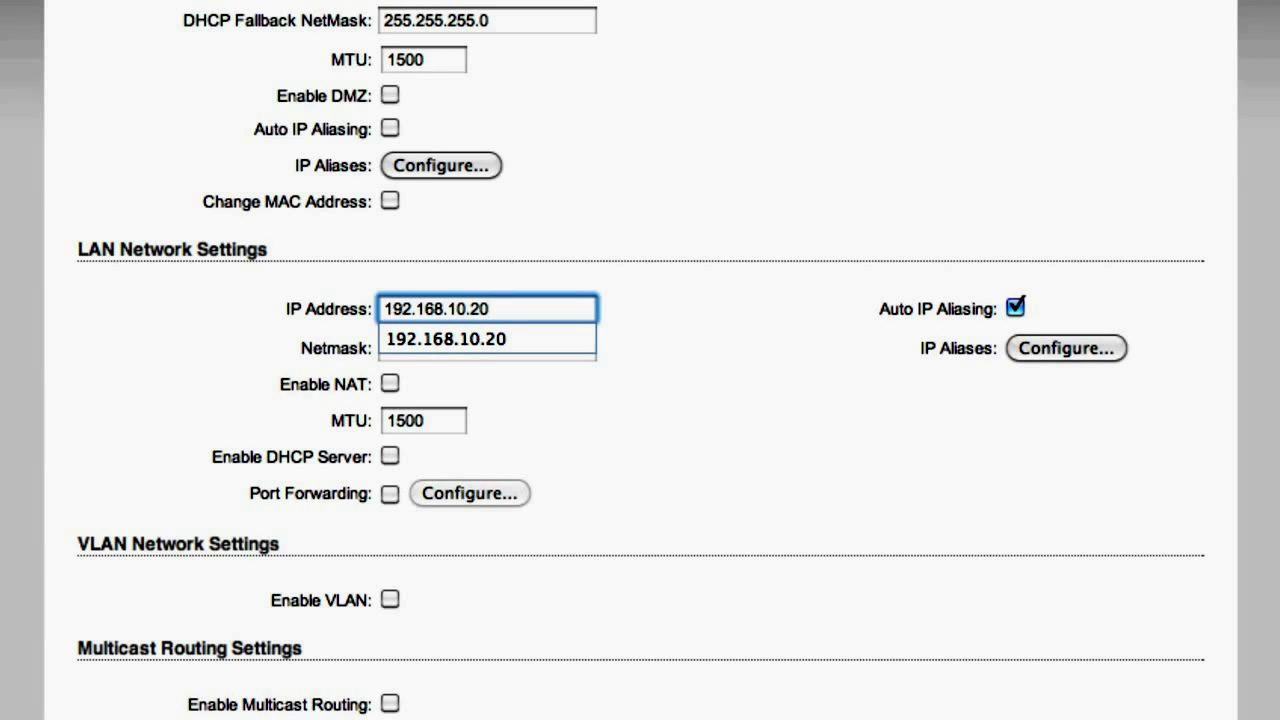
{"action": "key", "text": "Tab"}
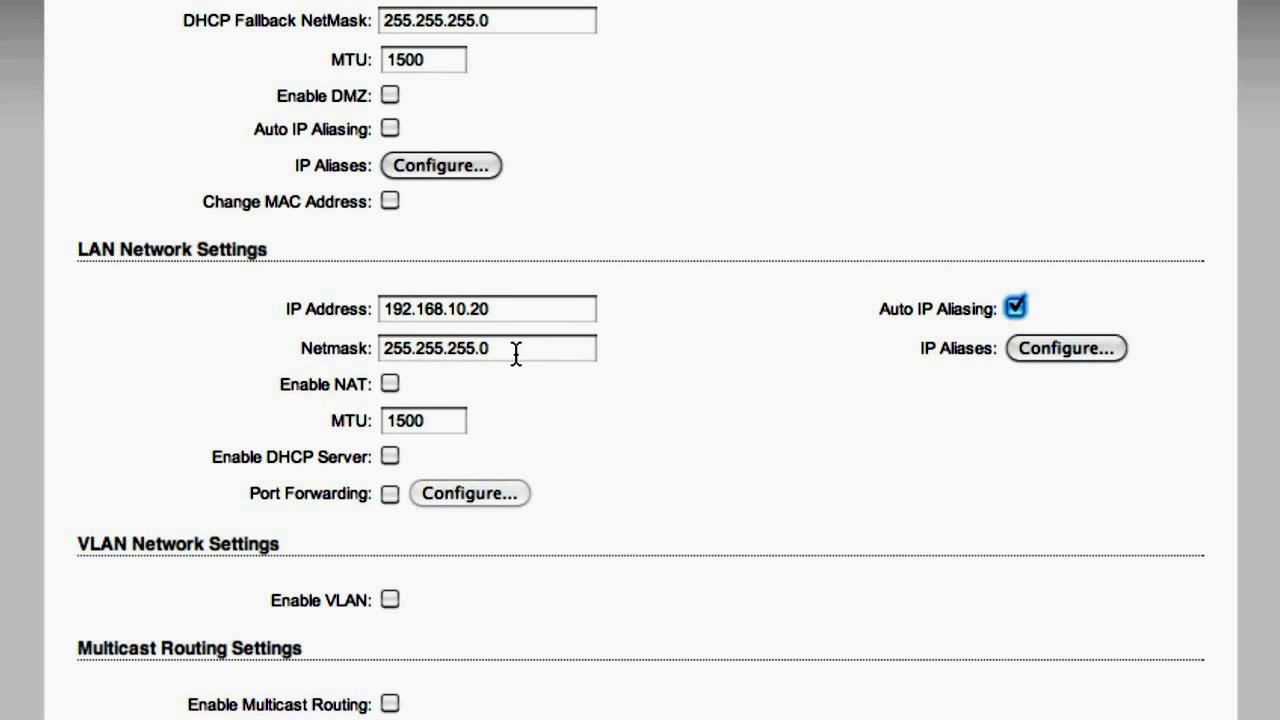
Enable NAT and the DHCP server on the LAN
{"action": "left_click", "coordinate": [389, 385]}
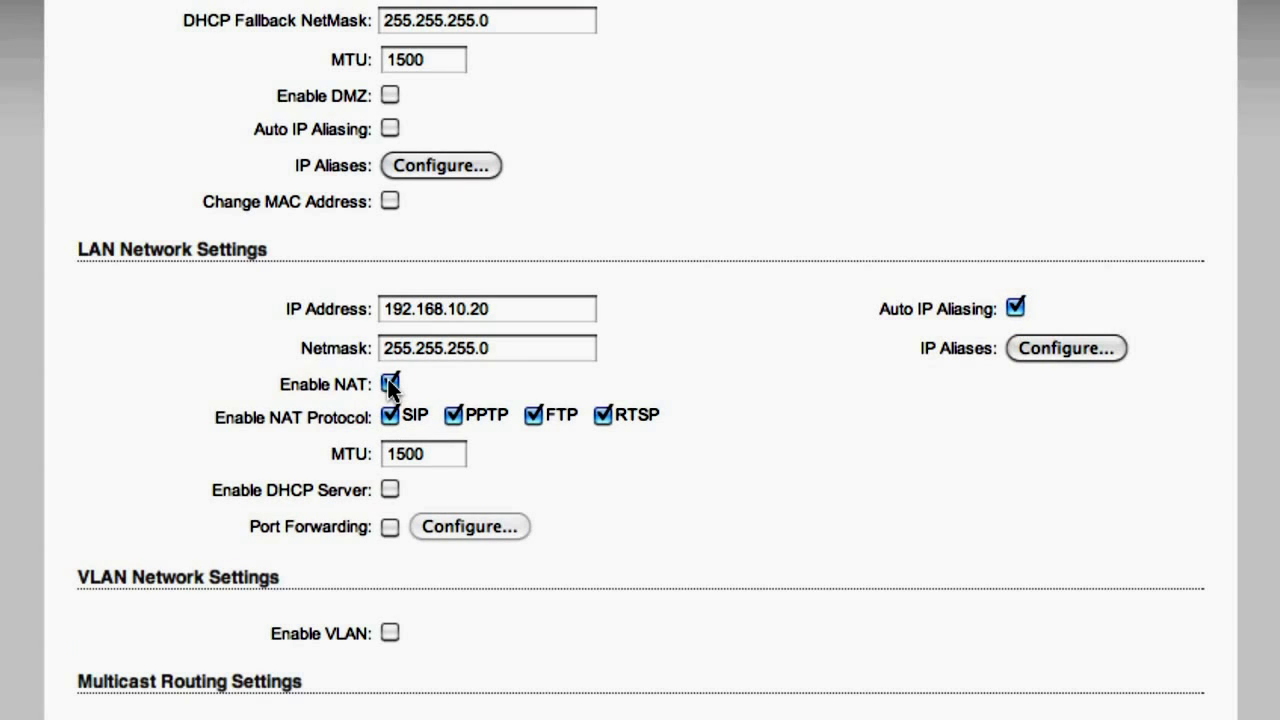
{"action": "left_click", "coordinate": [390, 489]}
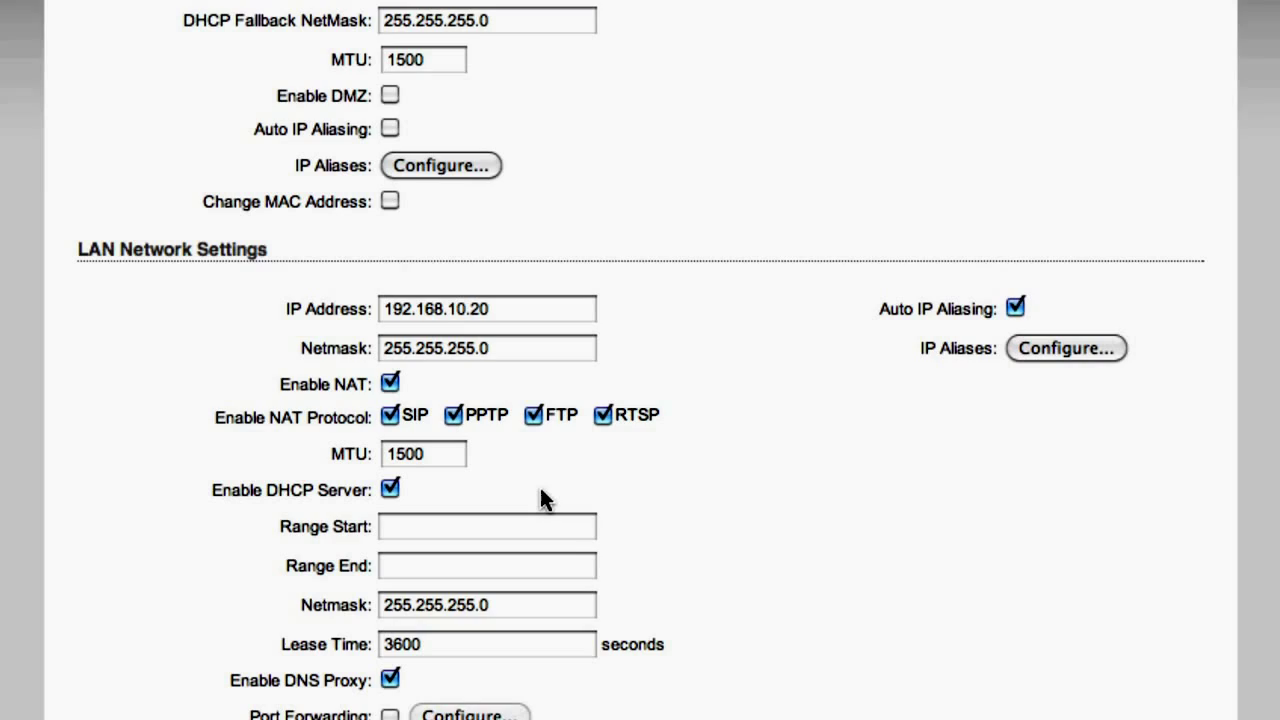
{"action": "scroll", "coordinate": [540, 490], "scroll_direction": "down", "scroll_amount": 2}
{"action": "scroll", "coordinate": [541, 490], "scroll_direction": "down", "scroll_amount": 1}
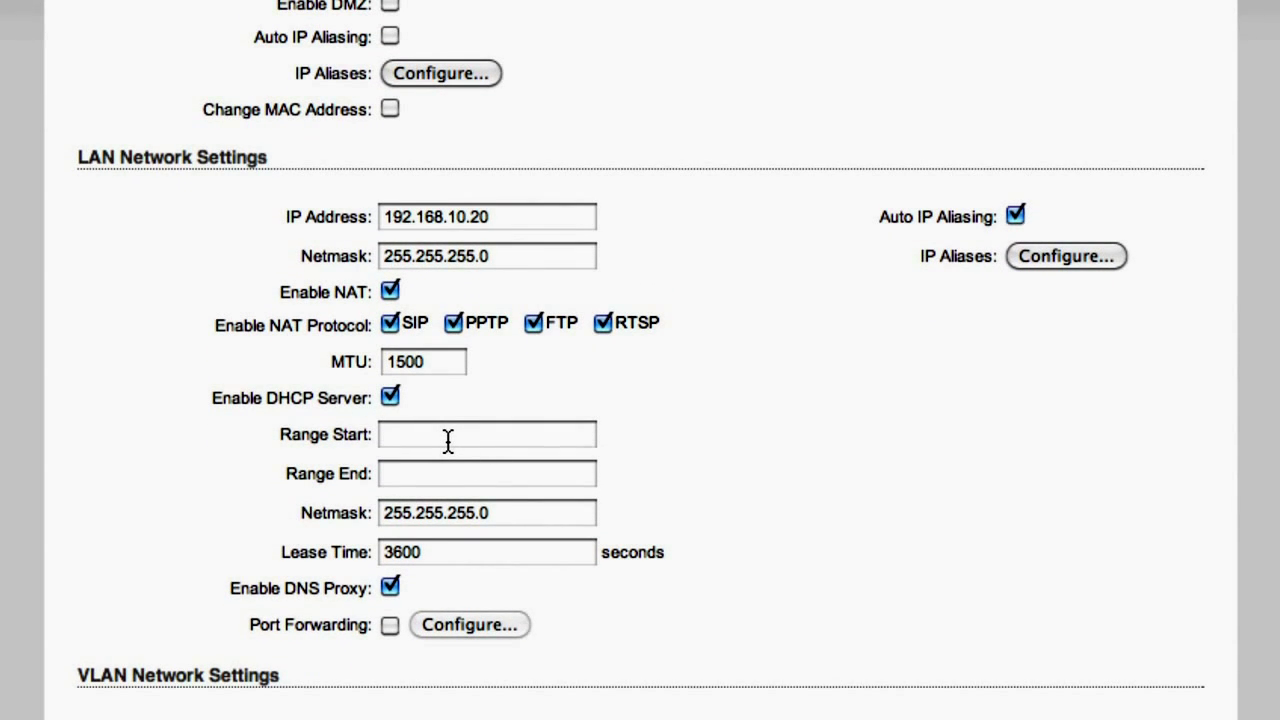
Set the DHCP range from 192.168.10.100 to 192.168.10.200
{"action": "left_click", "coordinate": [448, 441]}
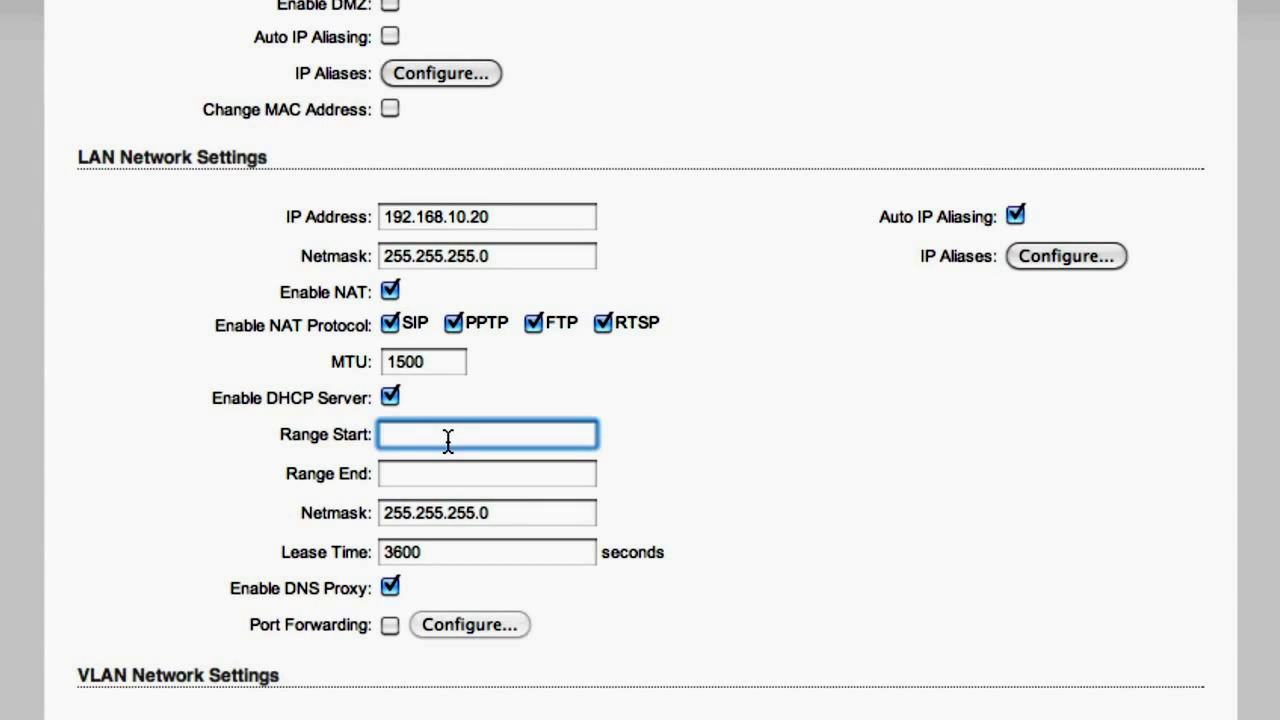
{"action": "type", "text": "192.1"}
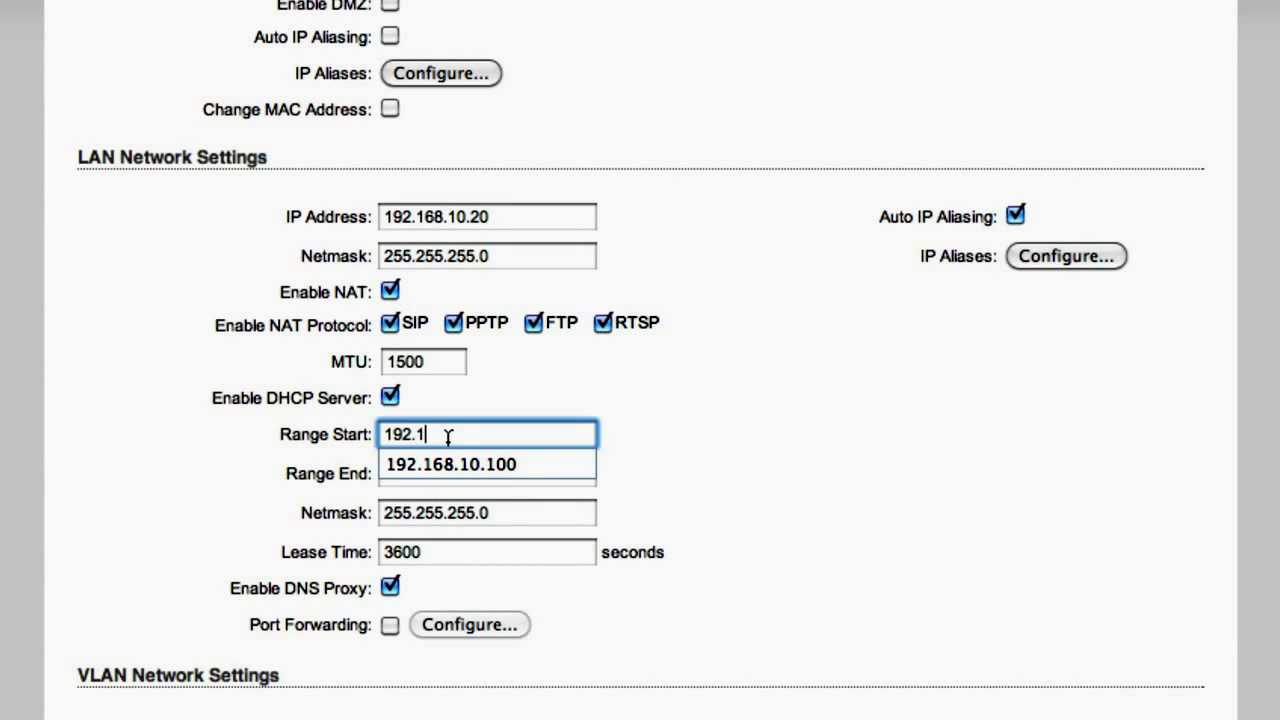
{"action": "type", "text": "68.10.100"}
{"action": "key", "text": "Tab"}
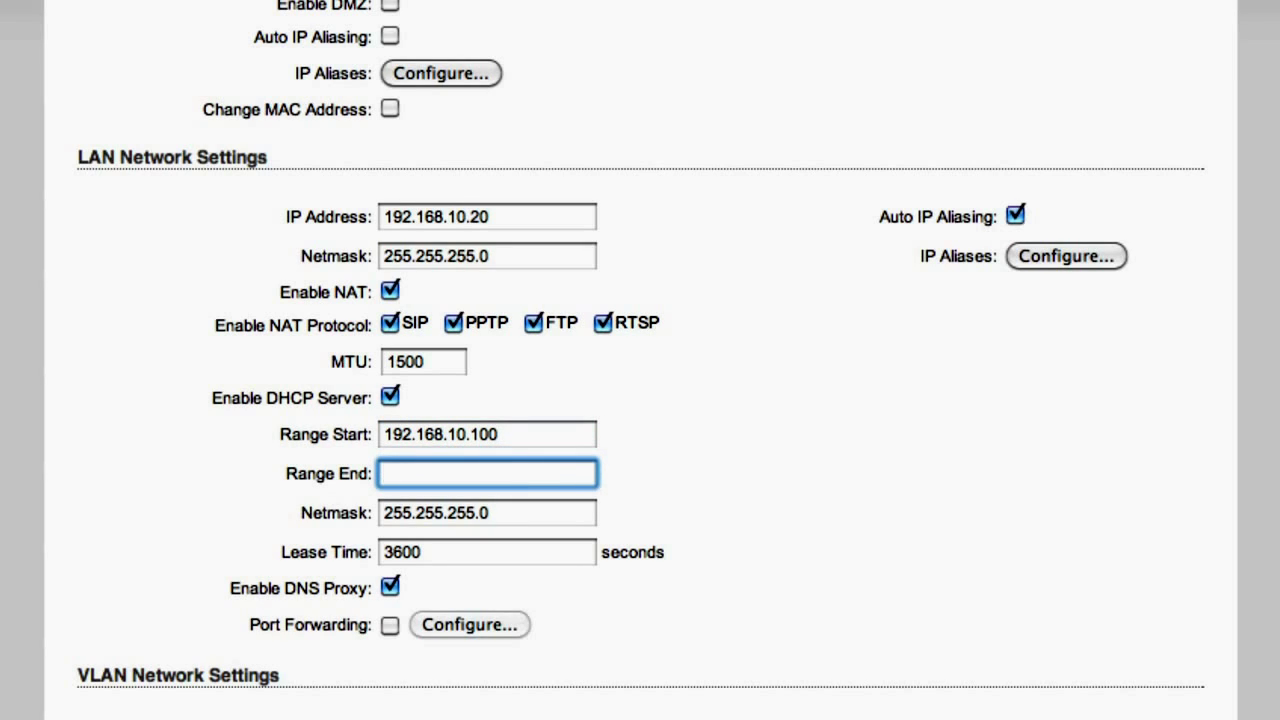
{"action": "type", "text": "192"}
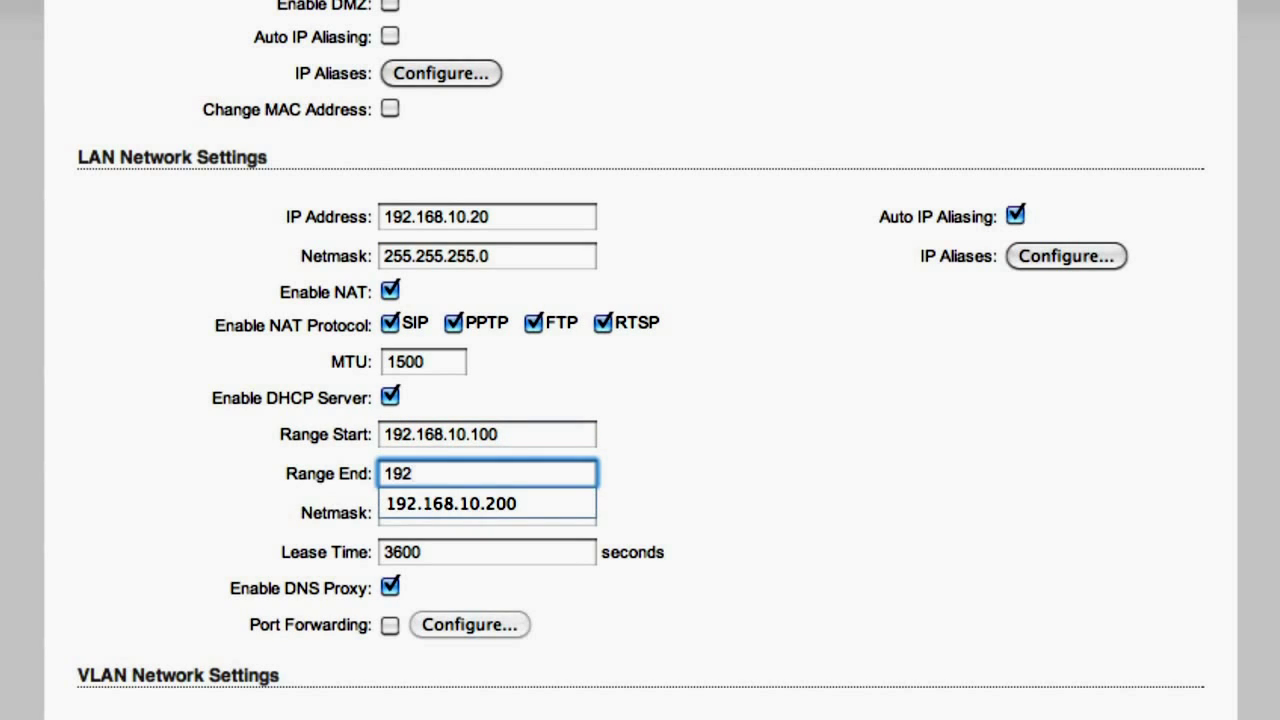
{"action": "type", "text": ".168.10.200"}
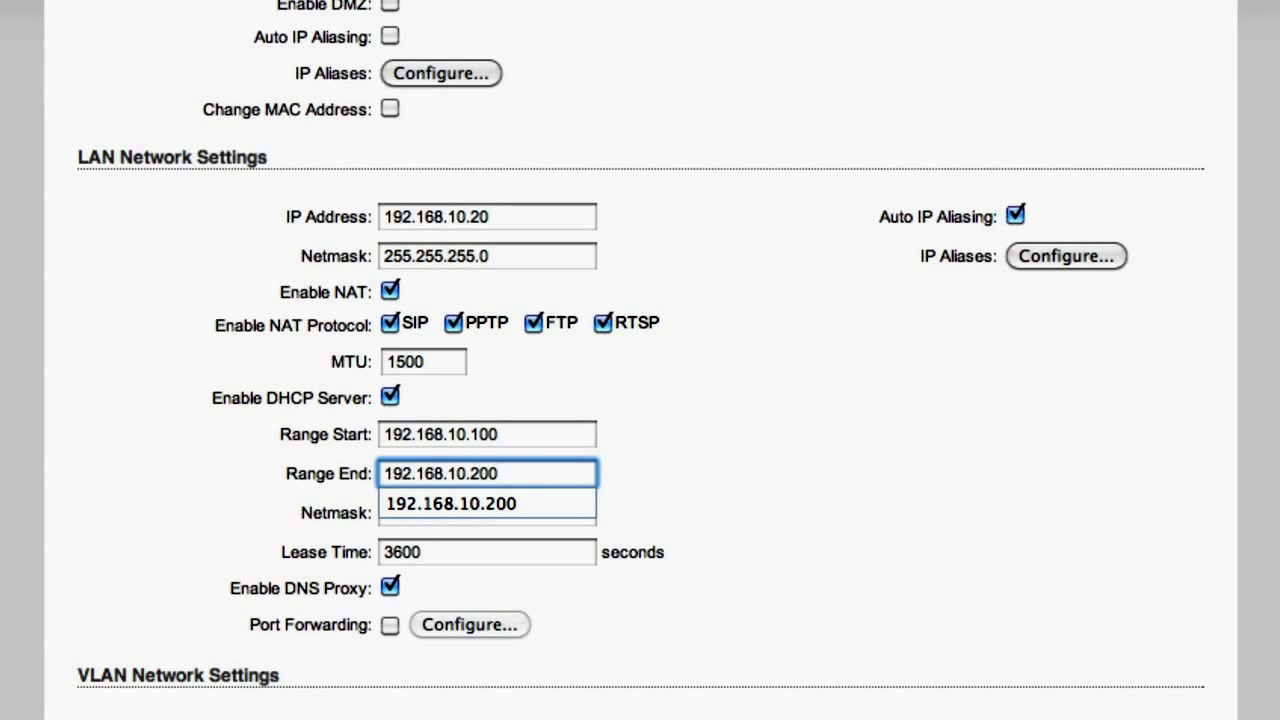
{"action": "left_click", "coordinate": [697, 485]}
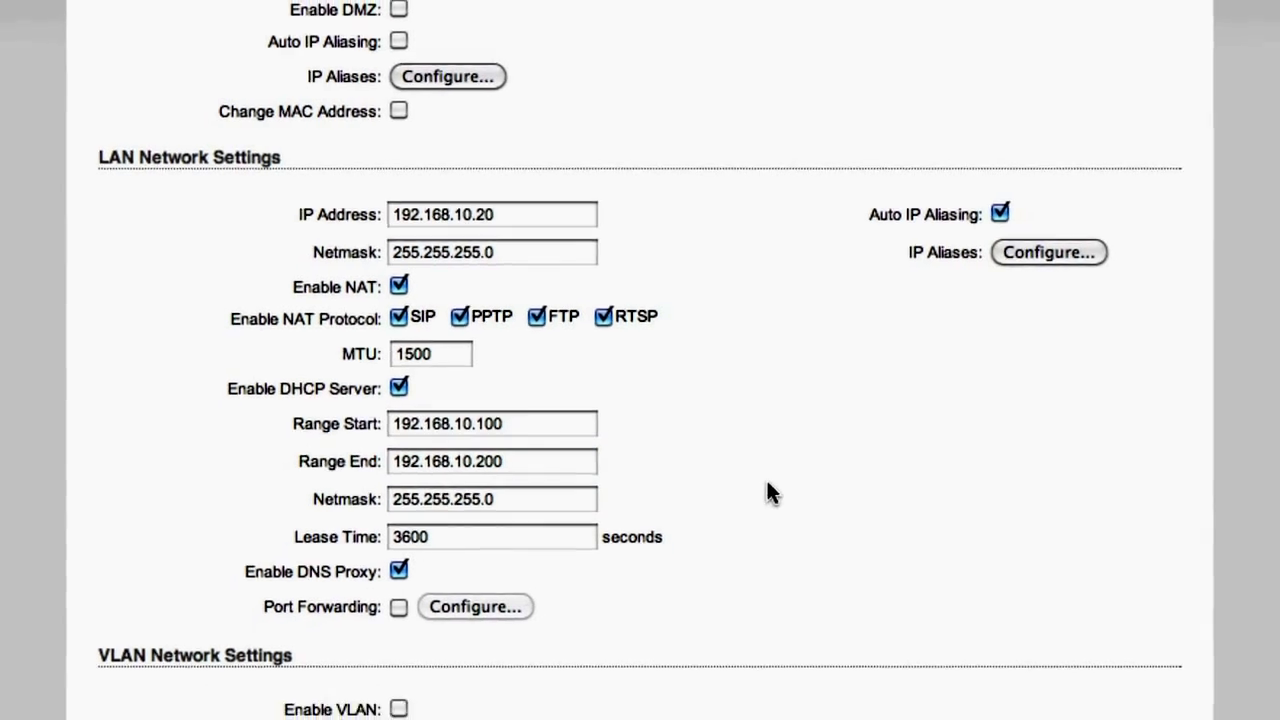
Save the router, NAT and DHCP network changes and apply them to the device
{"action": "scroll", "coordinate": [736, 426], "scroll_direction": "down", "scroll_amount": 2}
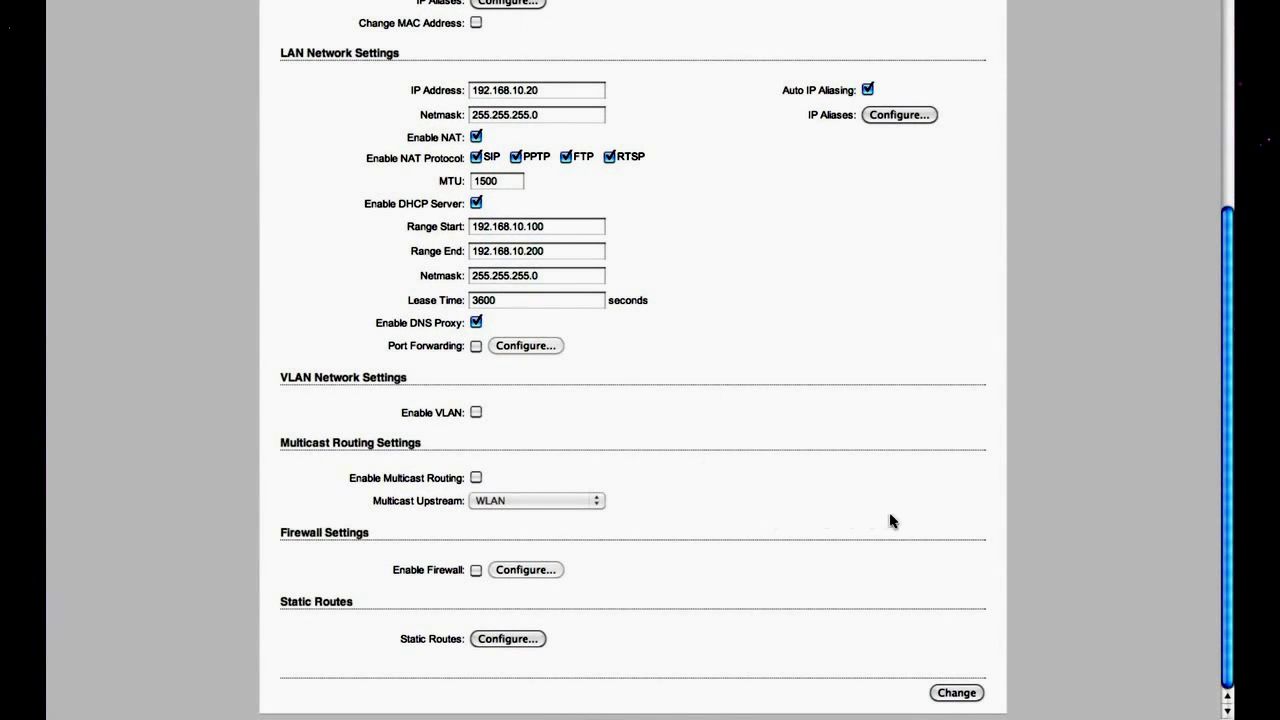
{"action": "left_click", "coordinate": [957, 693]}
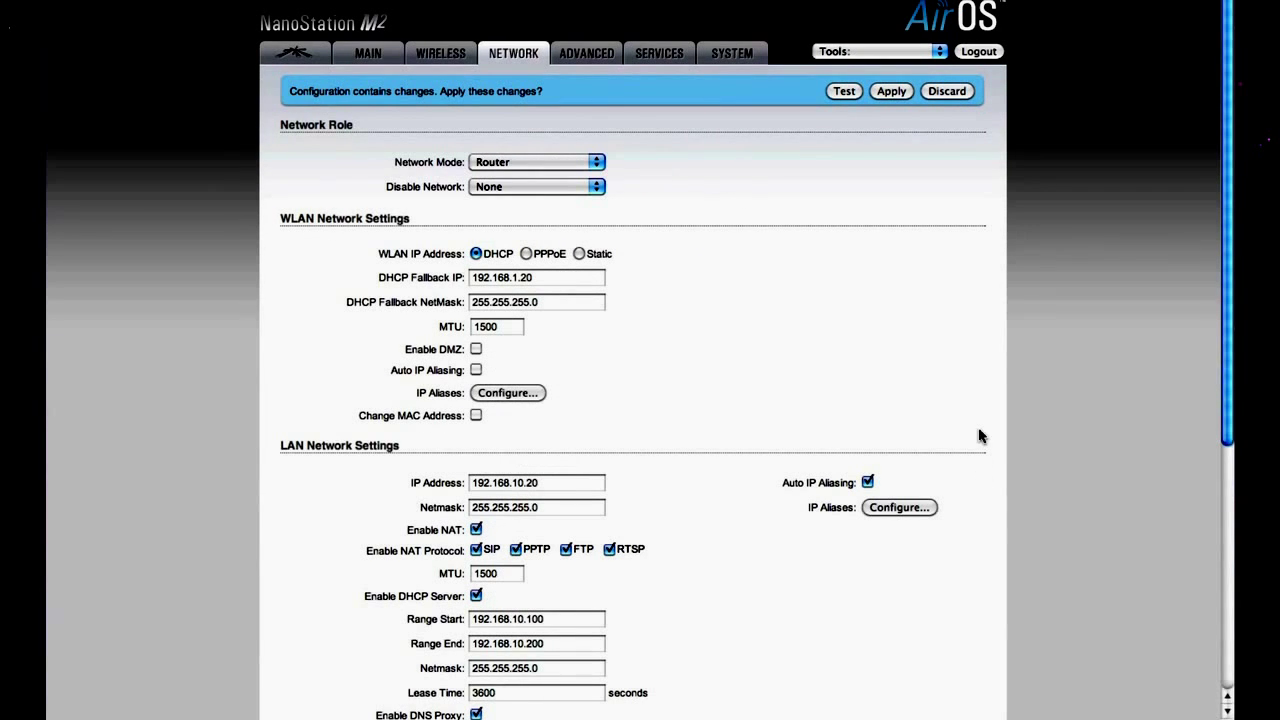
{"action": "left_click", "coordinate": [890, 92]}
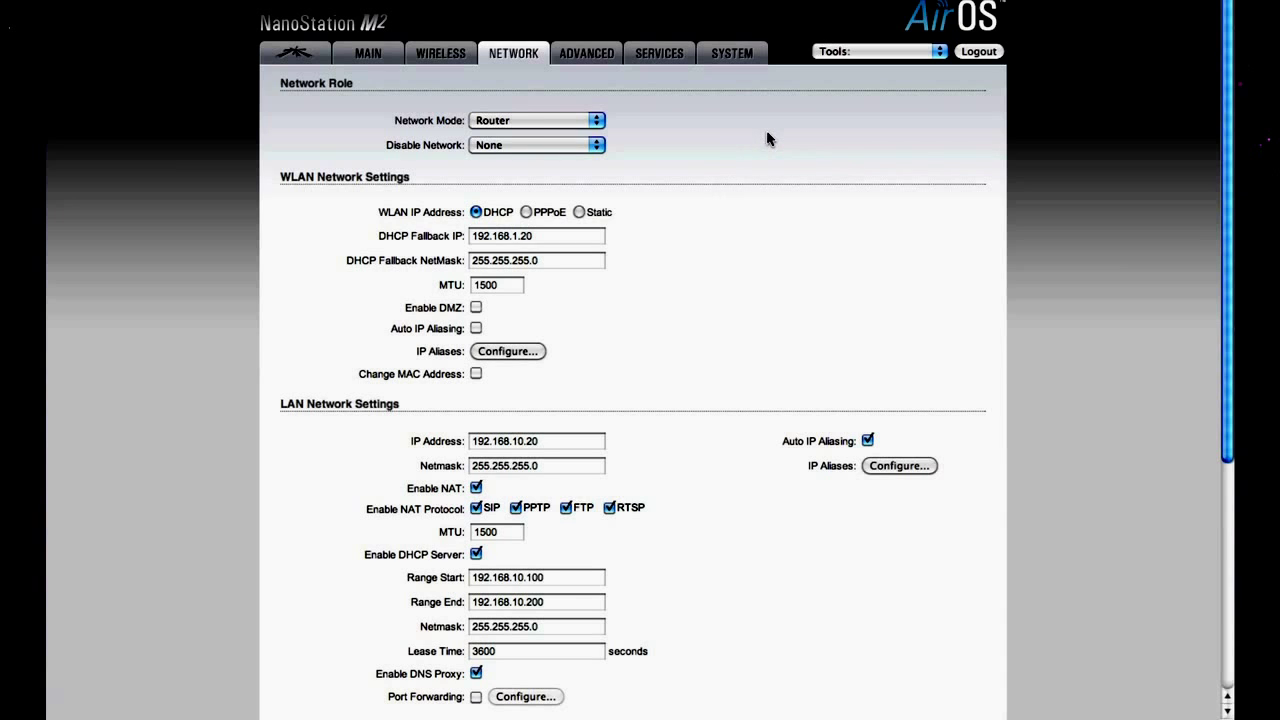
{"action": "scroll", "coordinate": [727, 222], "scroll_direction": "down", "scroll_amount": 3}
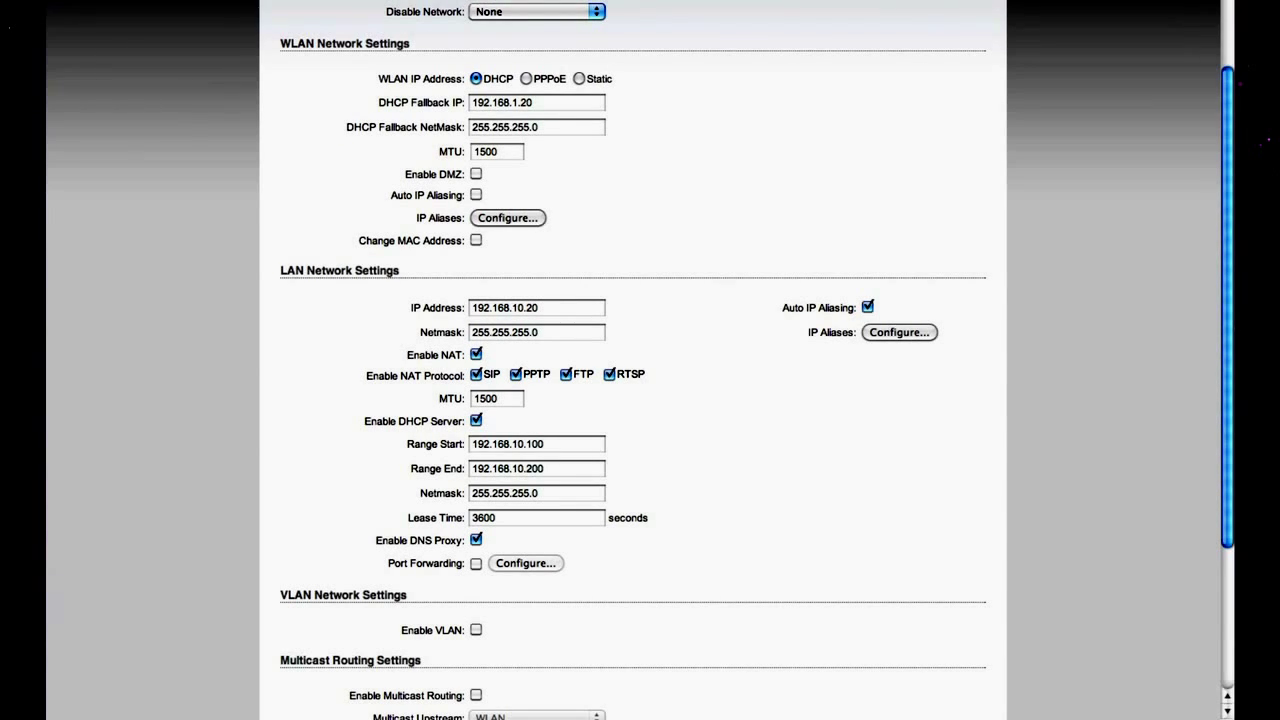
Reload the NanoStation interface at 192.168.10.20 and go to its Wireless settings
{"action": "type", "text": "192.16"}
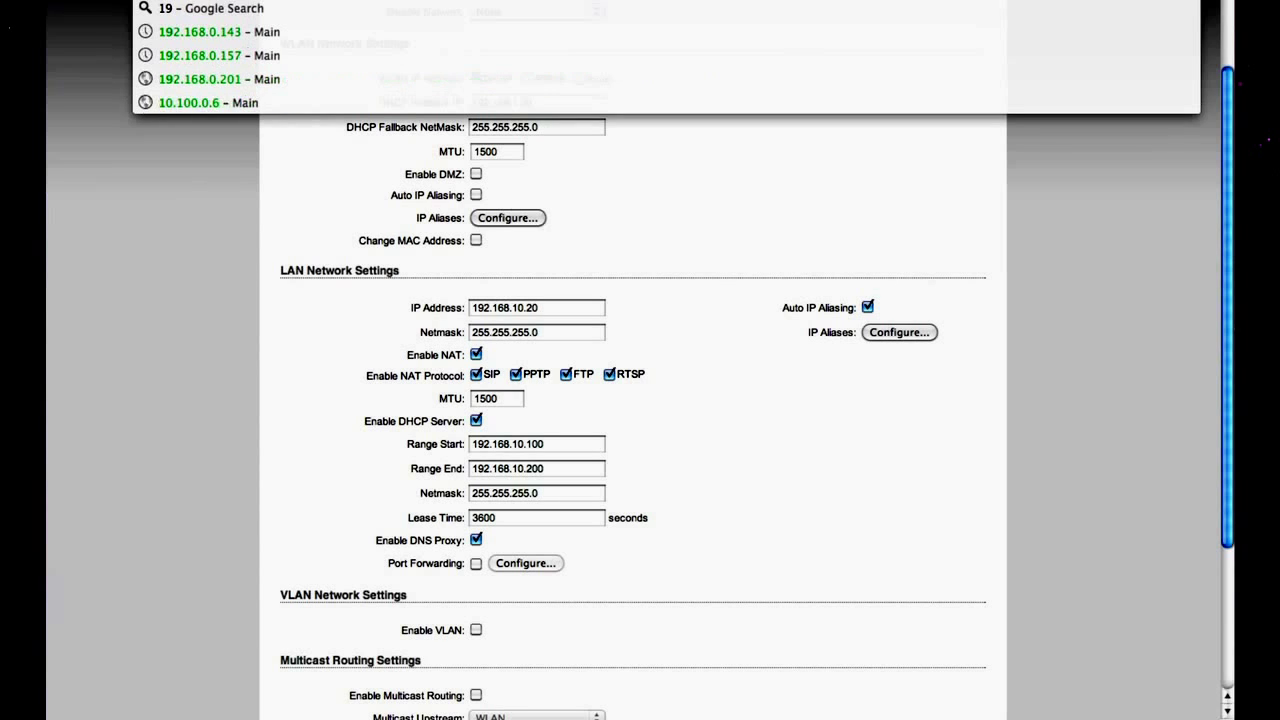
{"action": "type", "text": "8"}
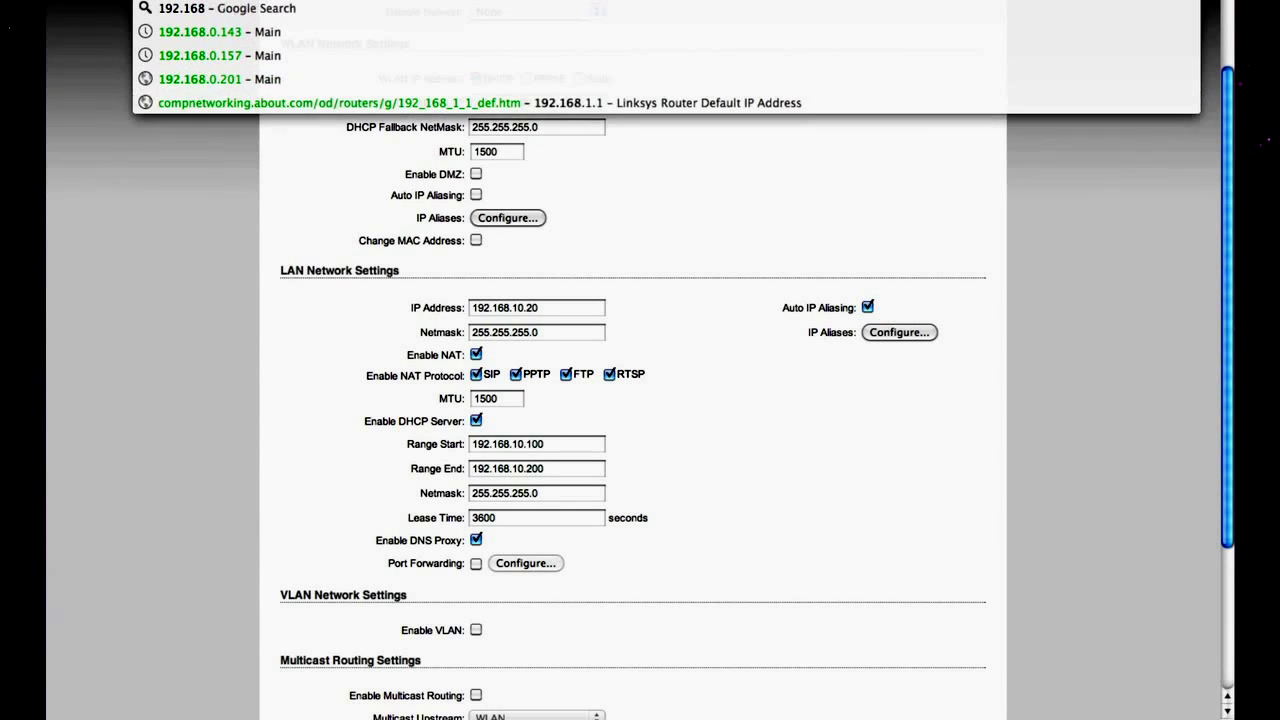
{"action": "type", "text": ".10.20"}
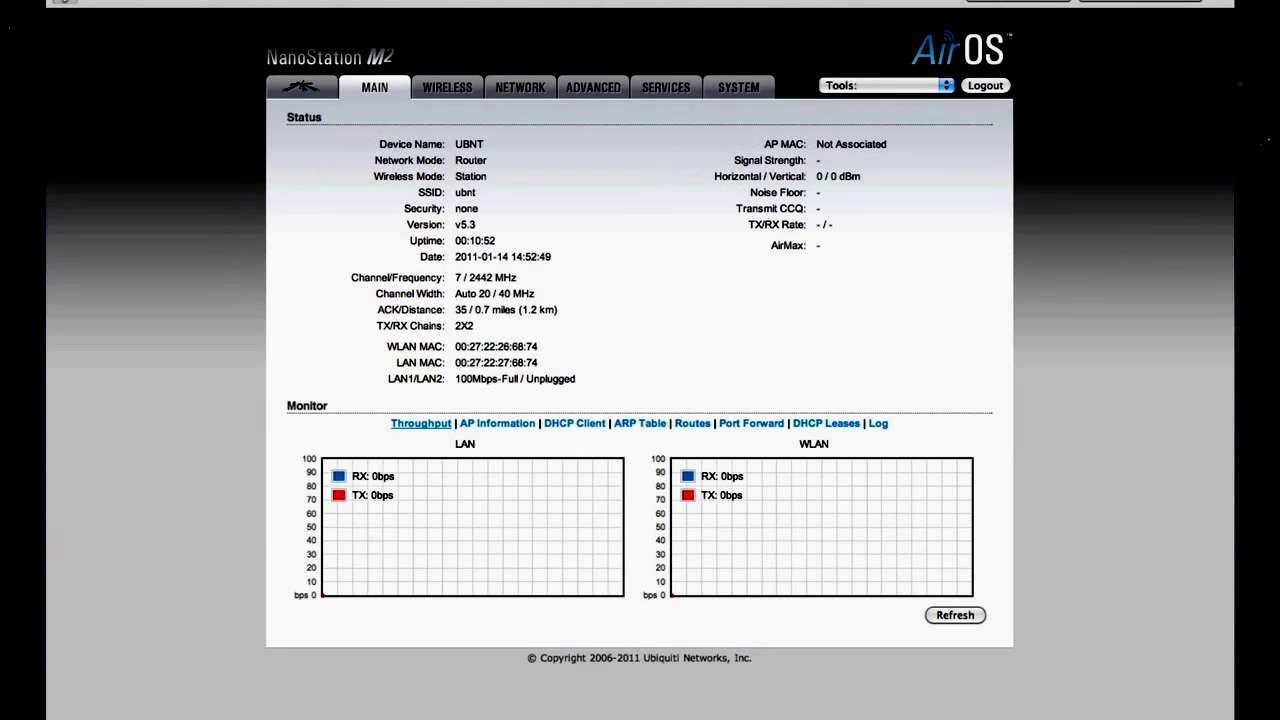
{"action": "left_click", "coordinate": [446, 88]}
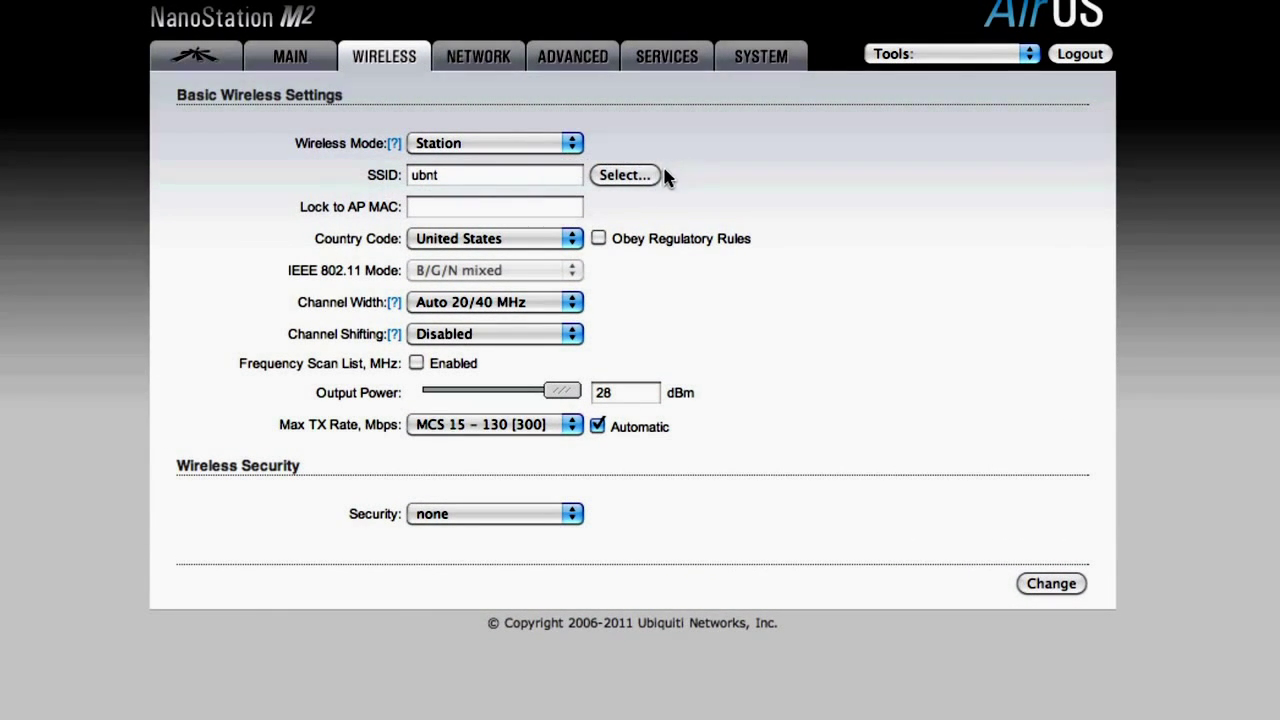
Choose the open network jerry-guest as SSID from the Site Survey sorted by signal
{"action": "left_click", "coordinate": [625, 175]}
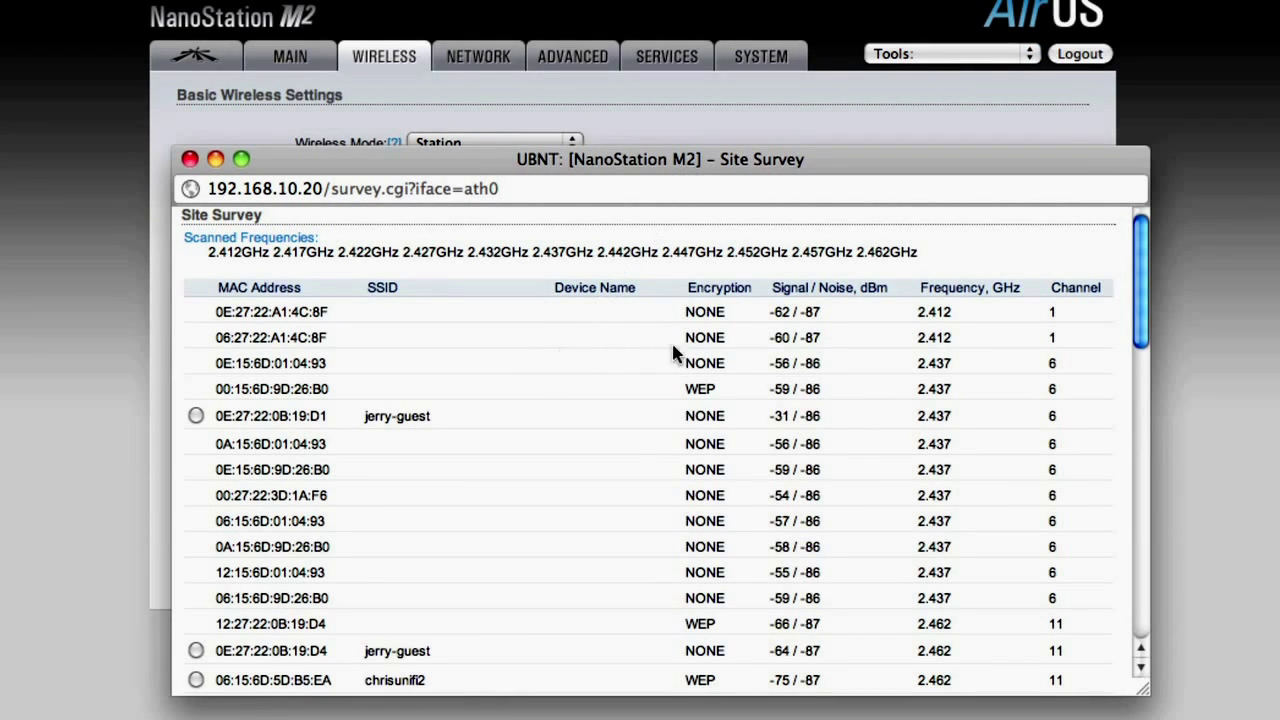
{"action": "scroll", "coordinate": [690, 352], "scroll_direction": "down", "scroll_amount": 3}
{"action": "scroll", "coordinate": [690, 352], "scroll_direction": "up", "scroll_amount": 3}
{"action": "left_click", "coordinate": [794, 287]}
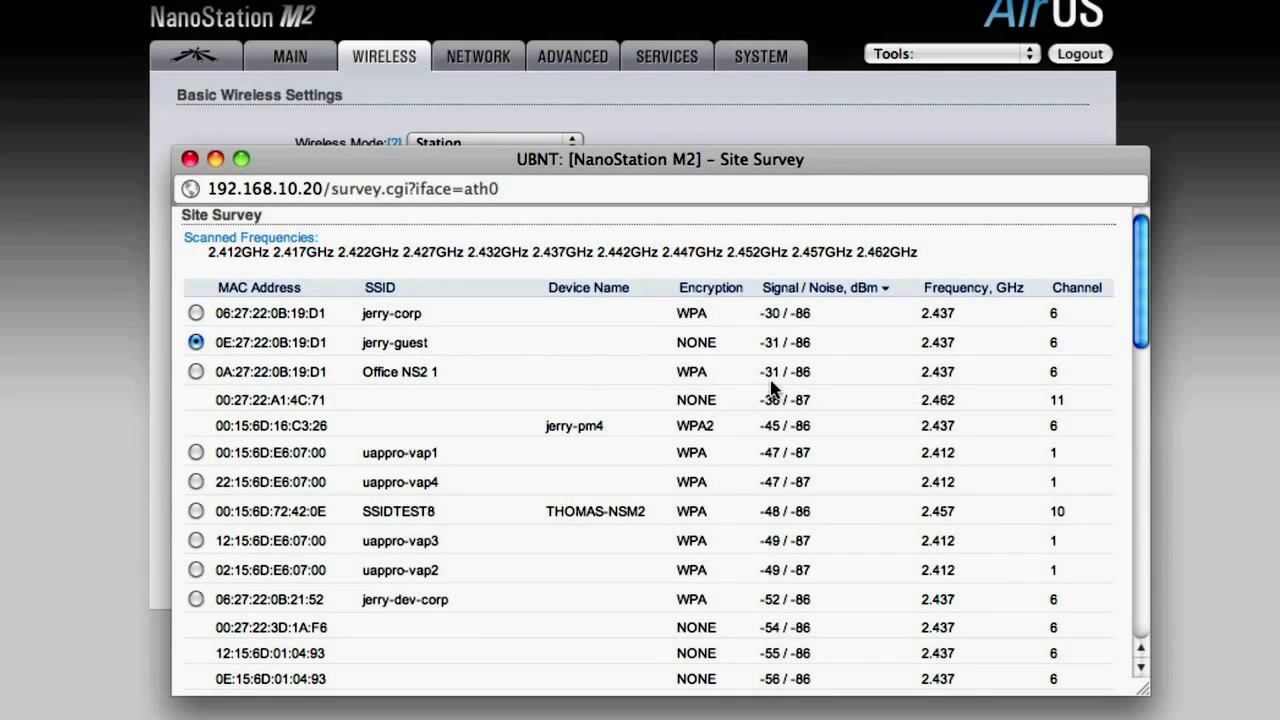
{"action": "scroll", "coordinate": [772, 388], "scroll_direction": "down", "scroll_amount": 15}
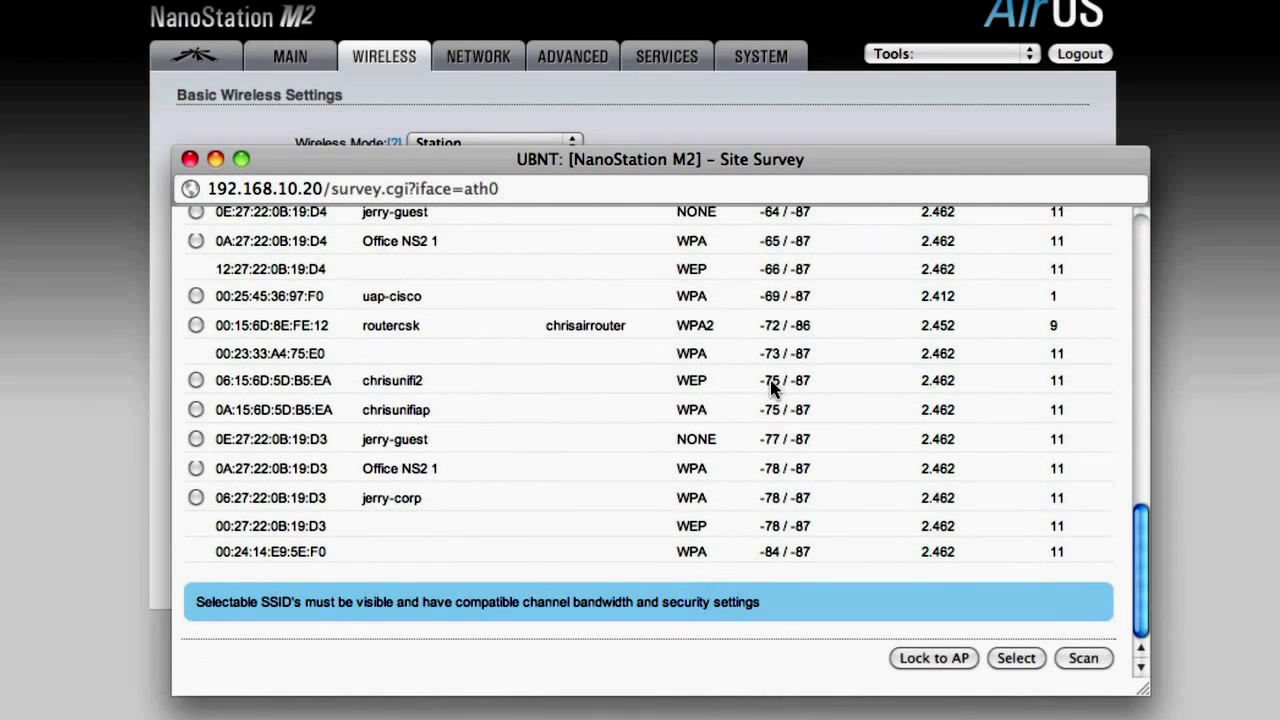
{"action": "left_click", "coordinate": [1016, 658]}
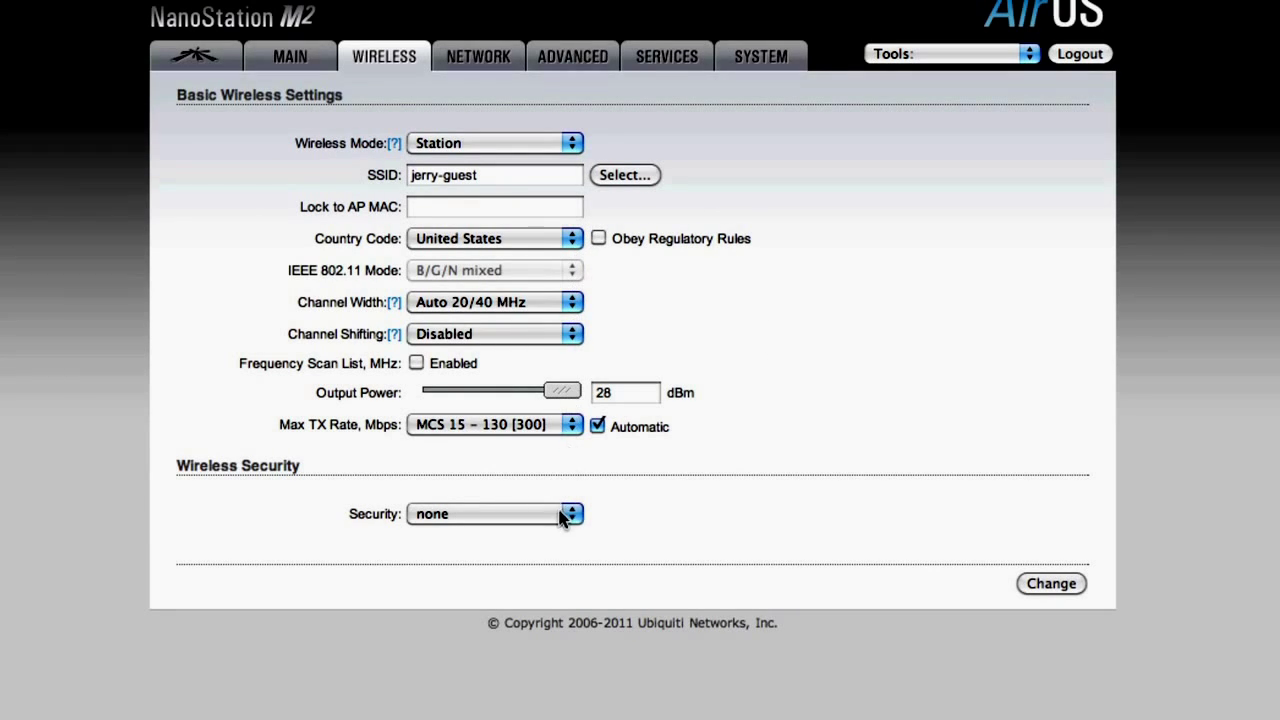
Save and apply the jerry-guest wireless setting
{"action": "left_click", "coordinate": [1048, 585]}
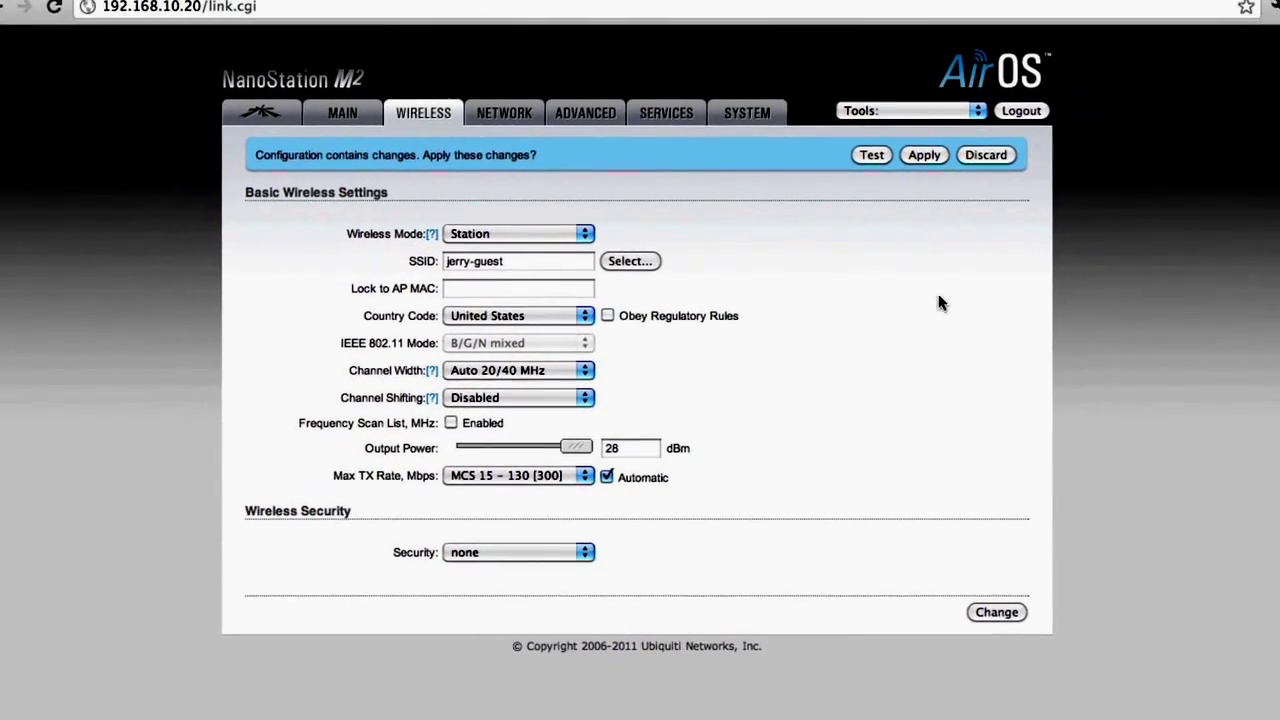
{"action": "left_click", "coordinate": [899, 188]}
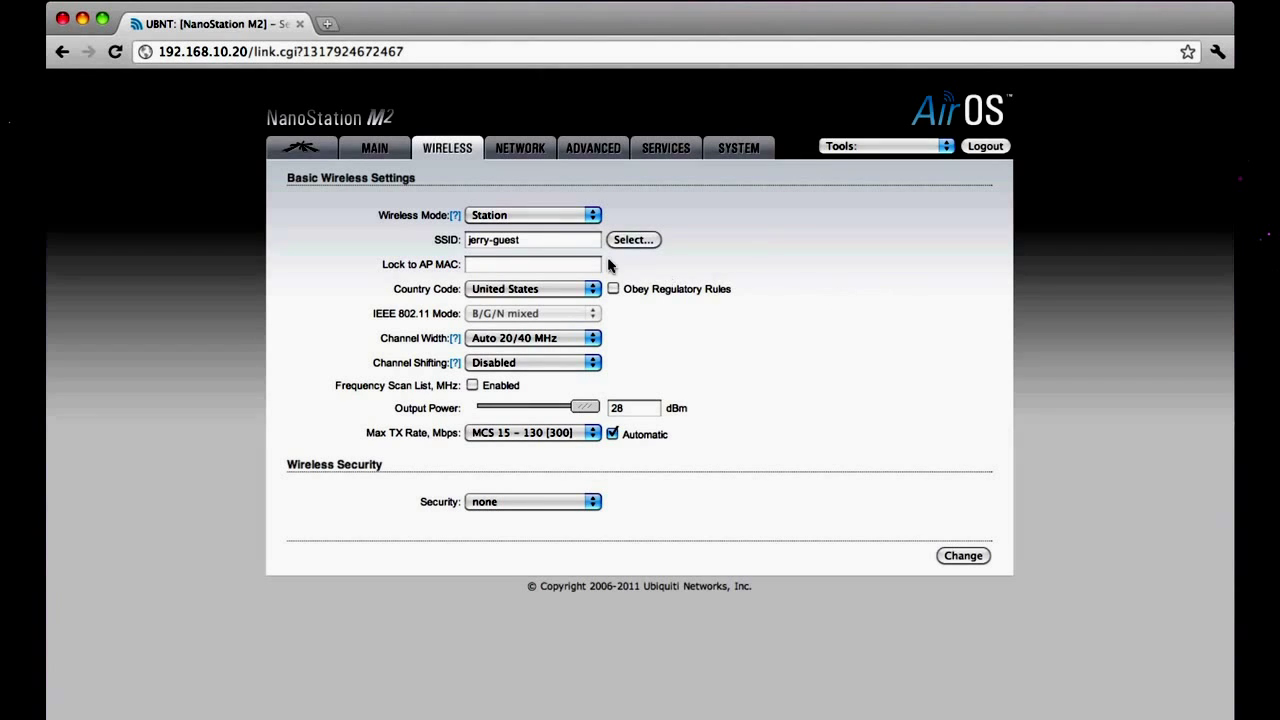
Check the DHCP client lease on the status page: 192.168.0.132 from server 192.168.0.1
{"action": "left_click", "coordinate": [370, 150]}
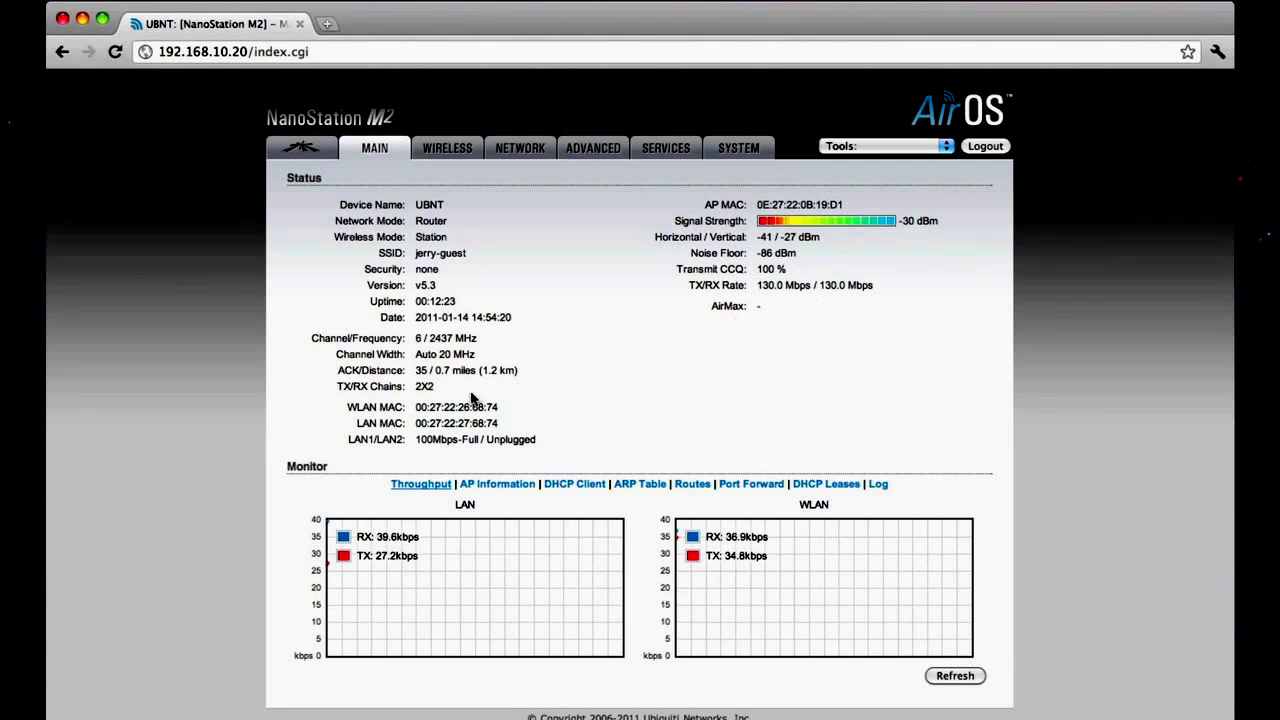
{"action": "left_click", "coordinate": [563, 486]}
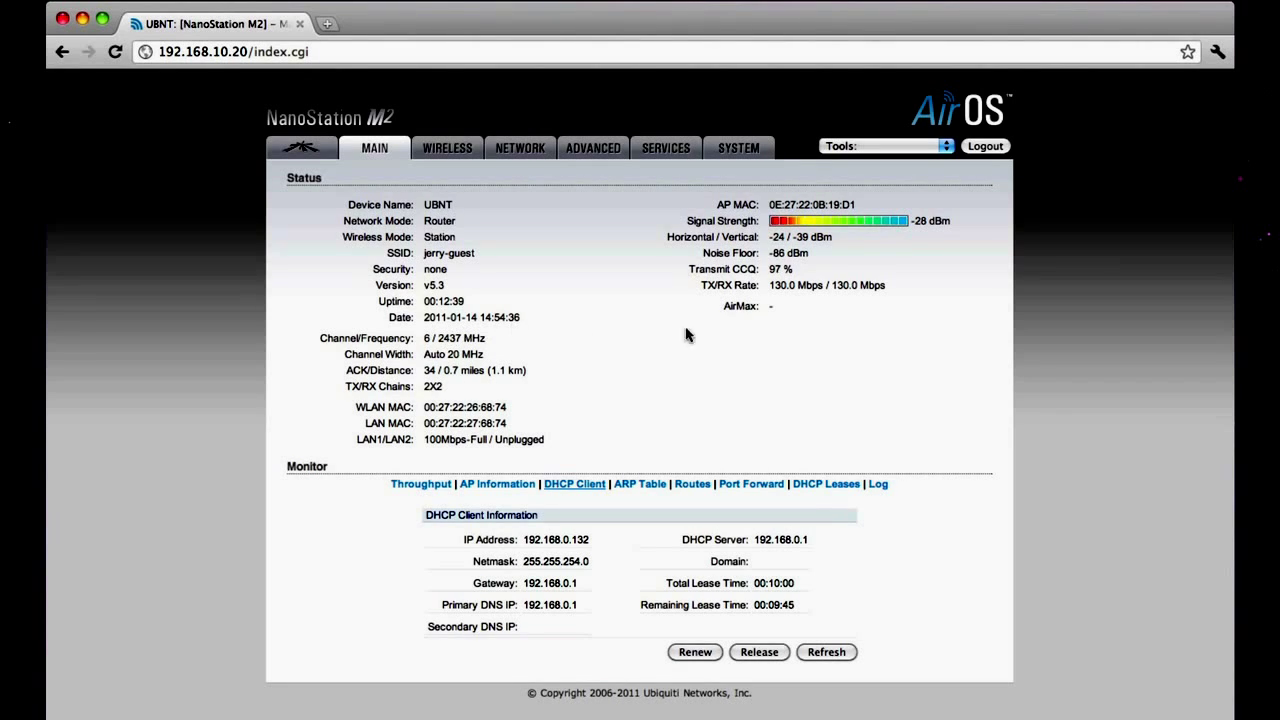
{"action": "left_click", "coordinate": [457, 52]}
Reload 192.168.10.20 and list a fresh Site Survey sorted by signal, jerry-guest strongest
{"action": "type", "text": "19"}
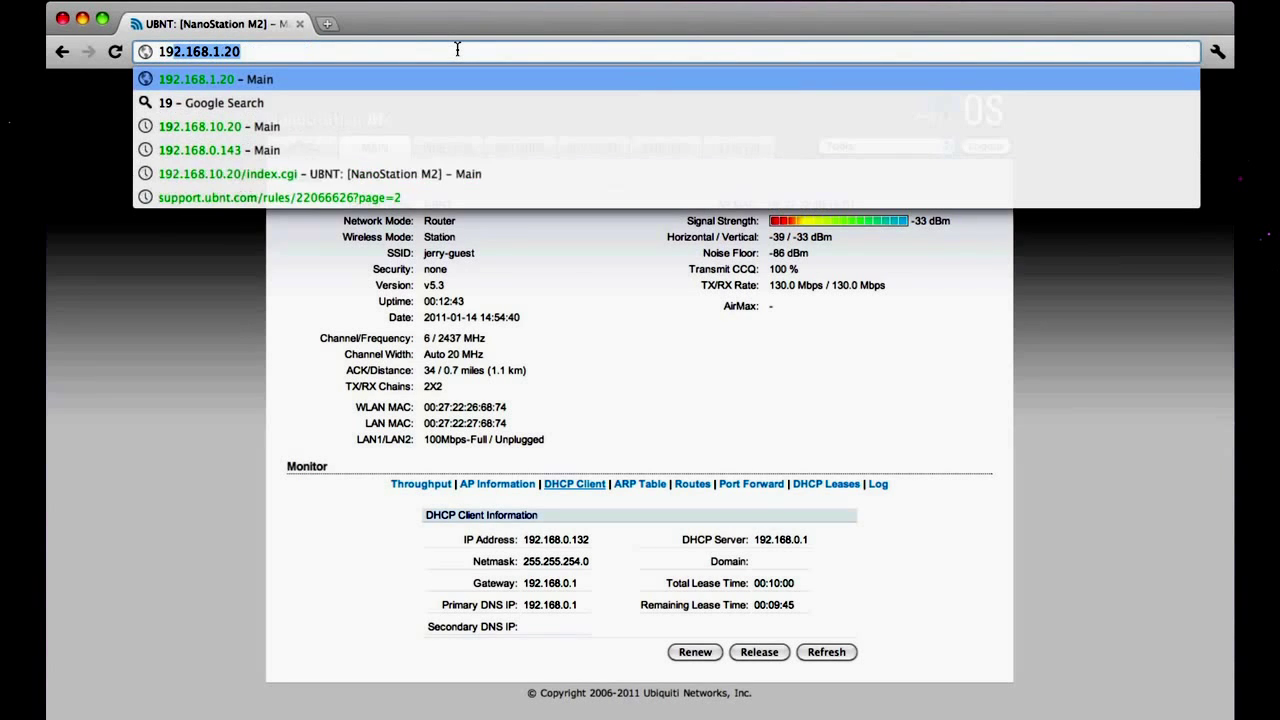
{"action": "type", "text": "2.168."}
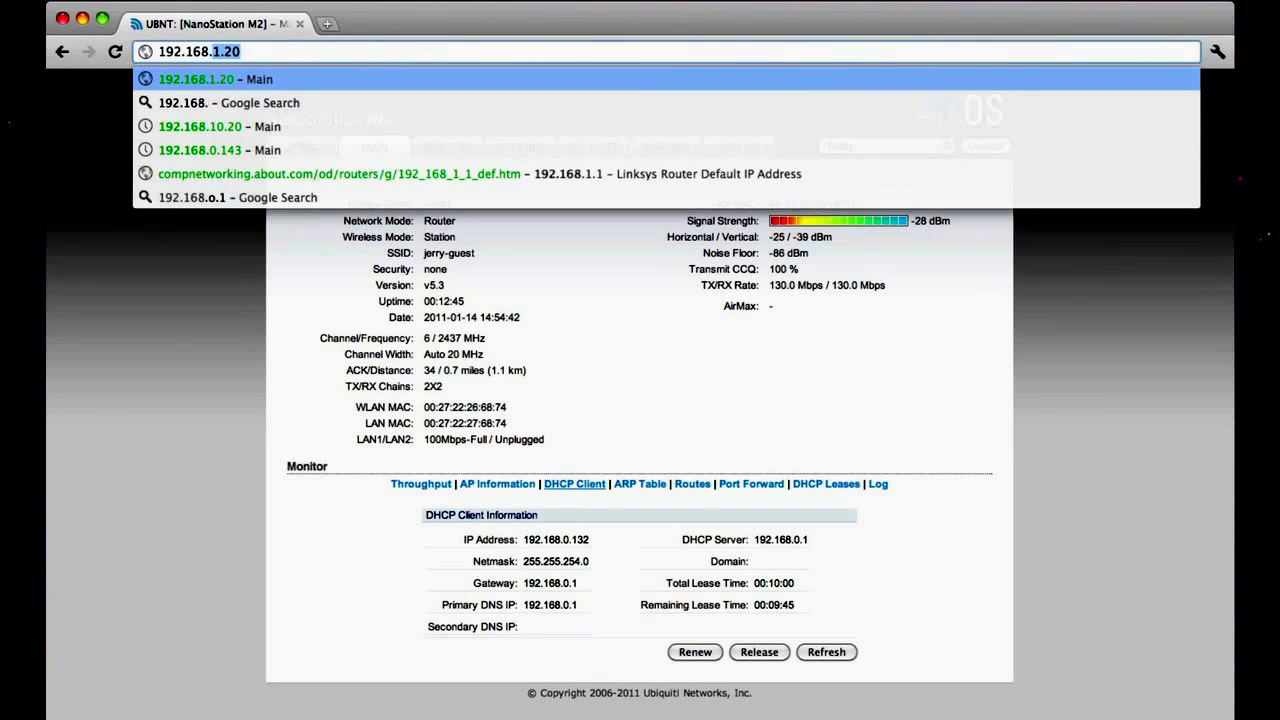
{"action": "type", "text": "10.20"}
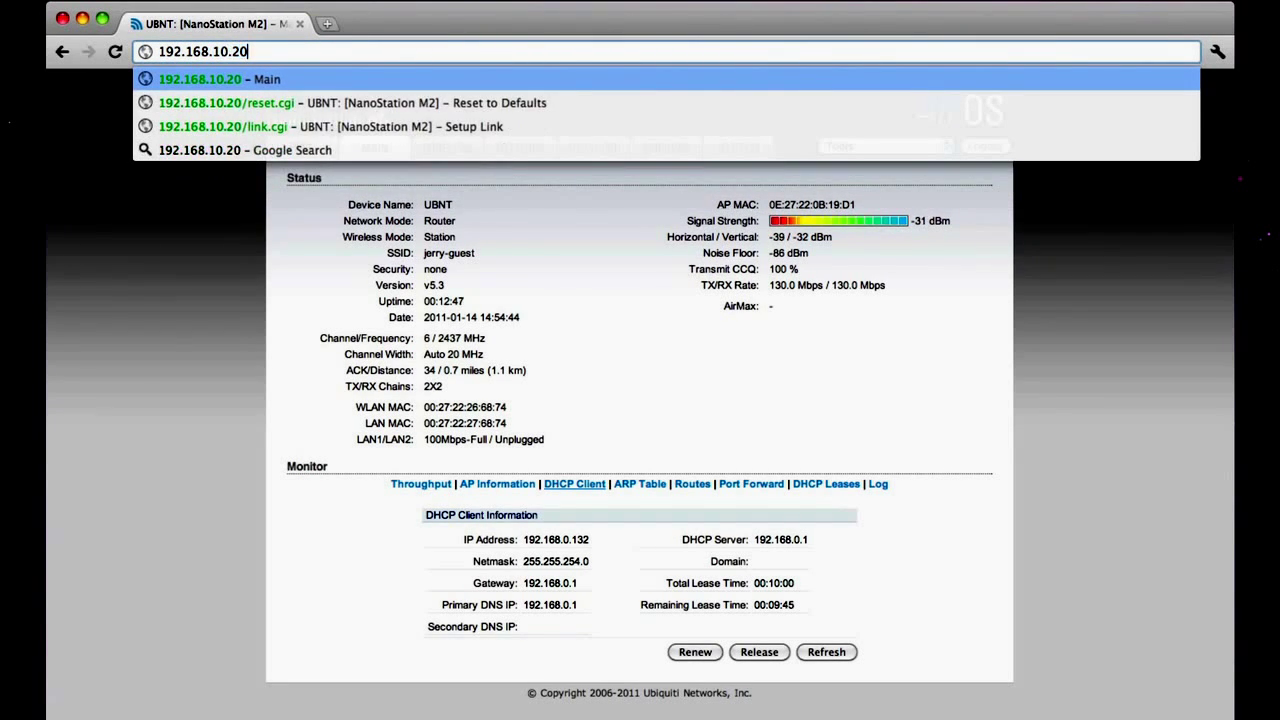
{"action": "key", "text": "Return"}
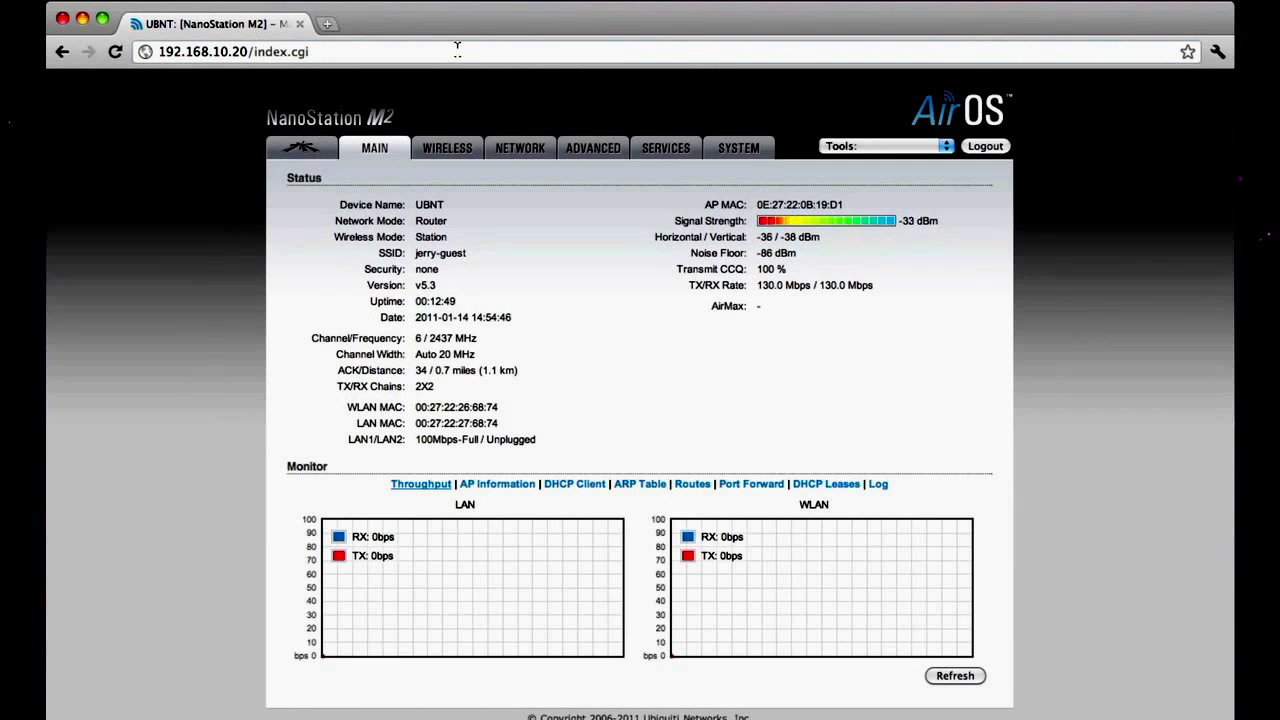
{"action": "left_click", "coordinate": [452, 147]}
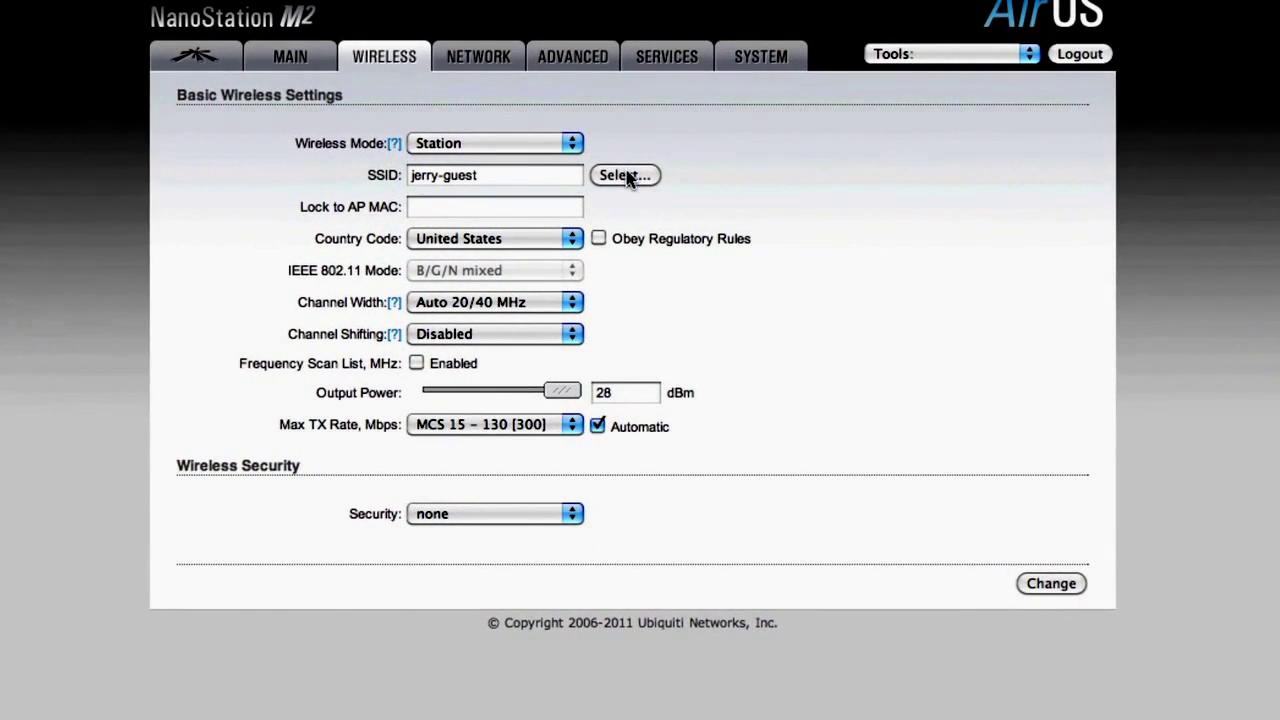
{"action": "left_click", "coordinate": [633, 238]}
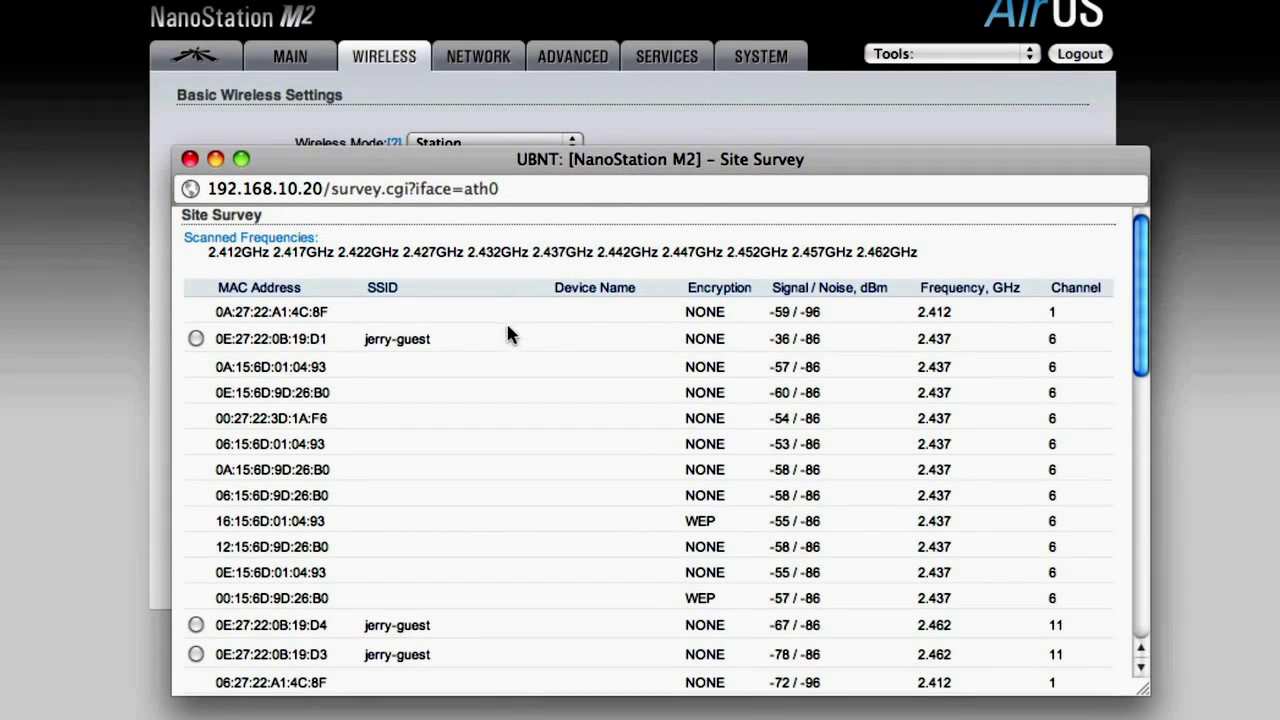
{"action": "left_click", "coordinate": [807, 288]}
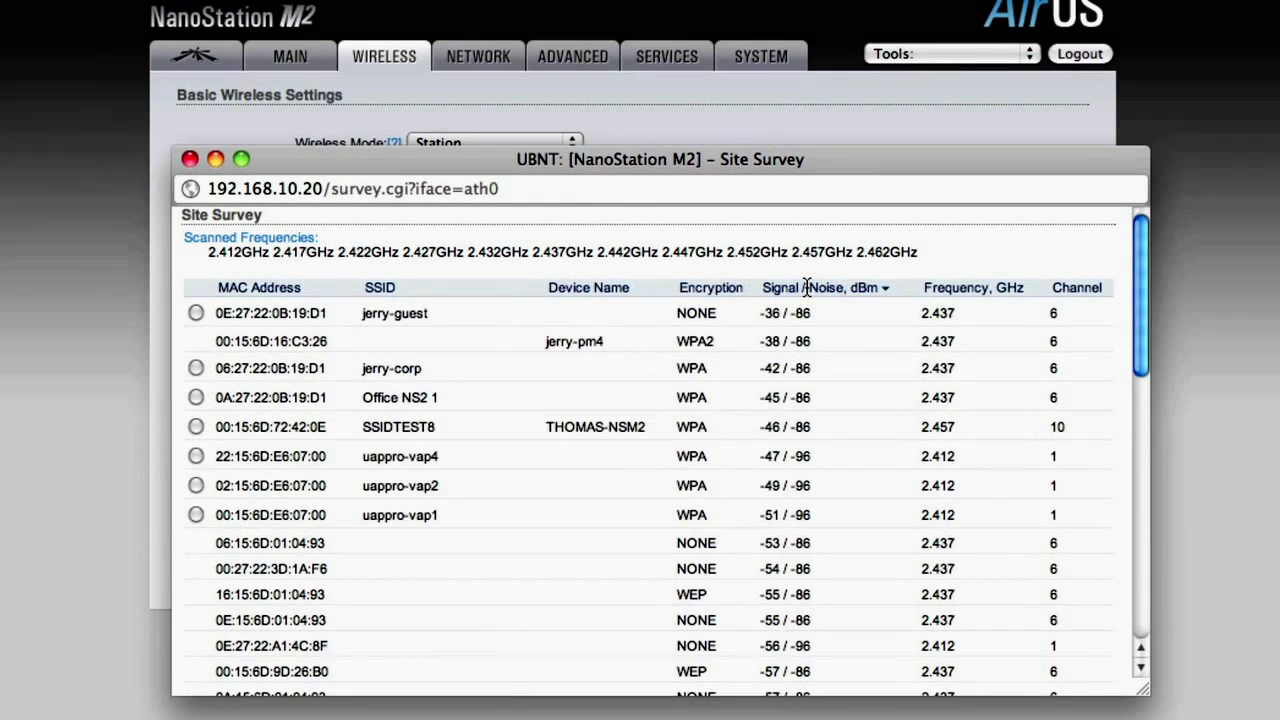
{"action": "scroll", "coordinate": [562, 365], "scroll_direction": "down", "scroll_amount": 1}
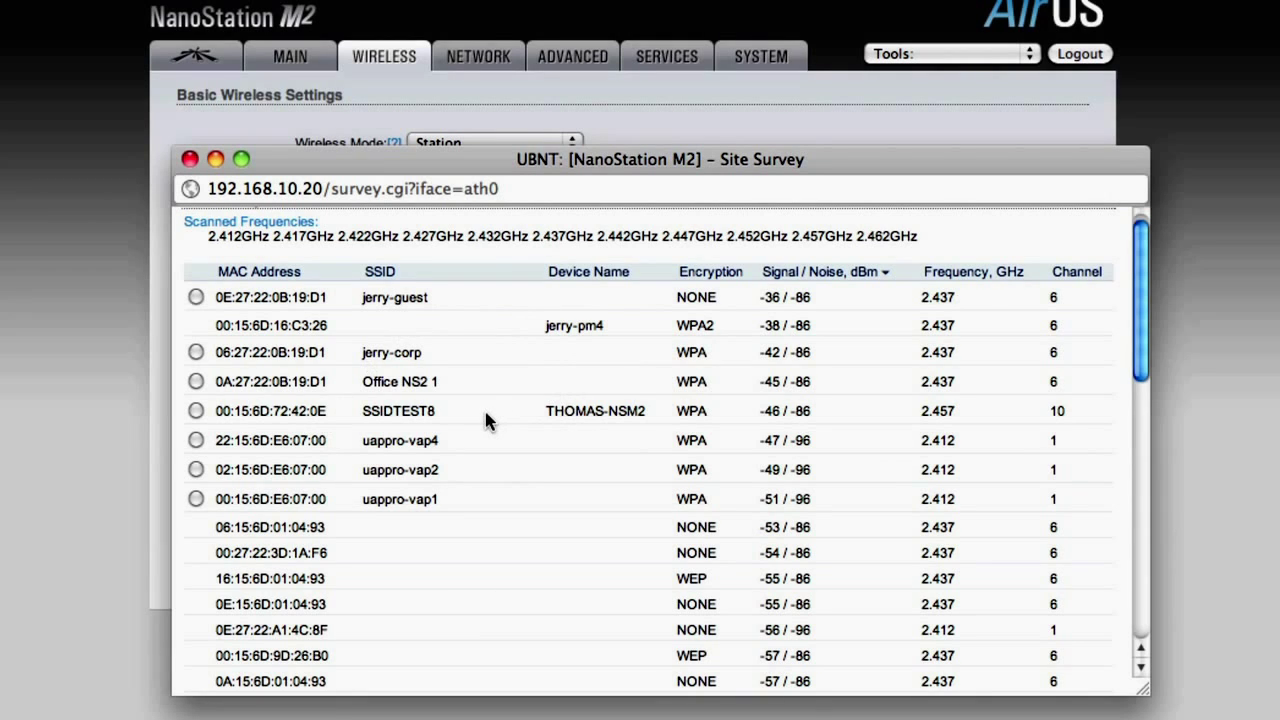
{"action": "scroll", "coordinate": [486, 420], "scroll_direction": "down", "scroll_amount": 10}
{"action": "scroll", "coordinate": [486, 420], "scroll_direction": "up", "scroll_amount": 10}
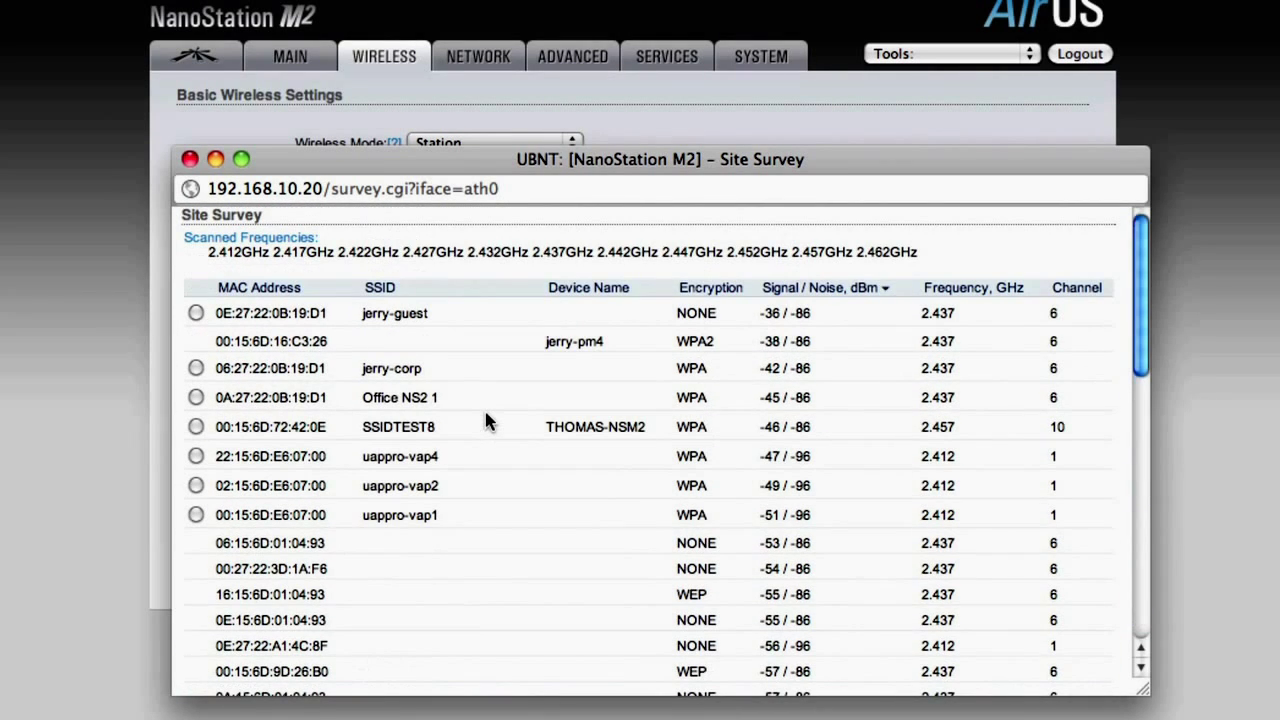